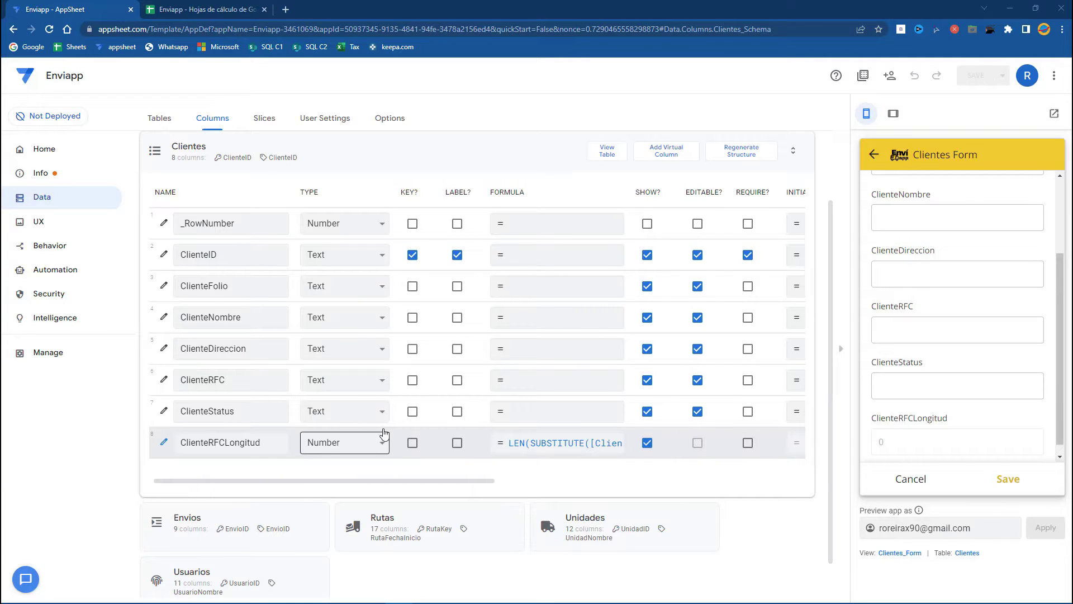
Scroll back up the Clientes form preview toward its top fields.
{"action": "scroll", "coordinate": [926, 240], "scroll_direction": "up", "scroll_amount": 2}
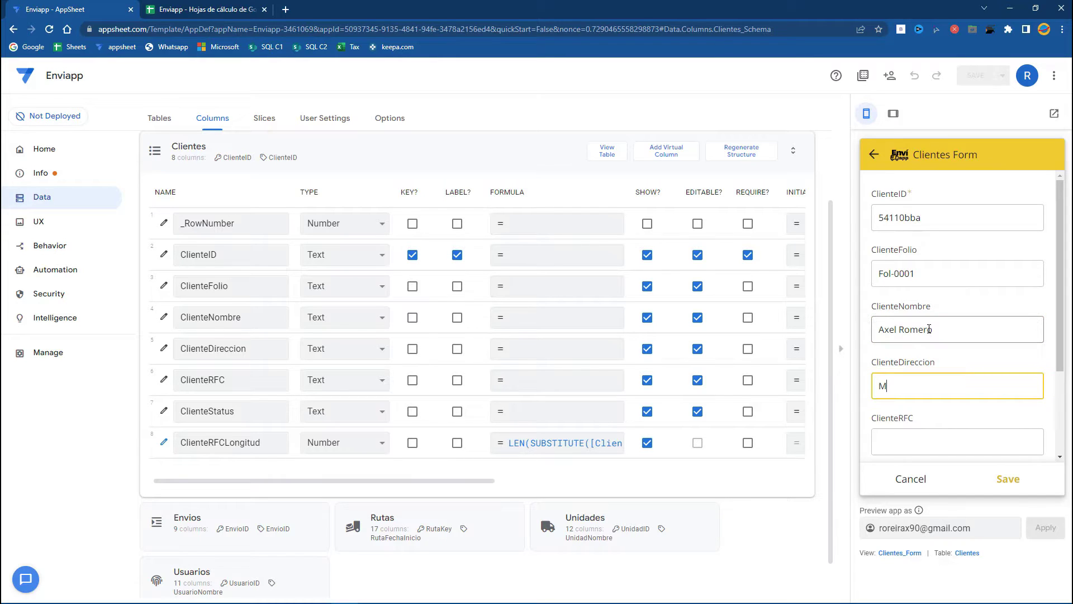
Enter the hyphenated sample RFC in ClienteRFC and check that ClienteRFCLongitud shows 13.
{"action": "scroll", "coordinate": [928, 357], "scroll_direction": "down", "scroll_amount": 1}
{"action": "left_click", "coordinate": [918, 387]}
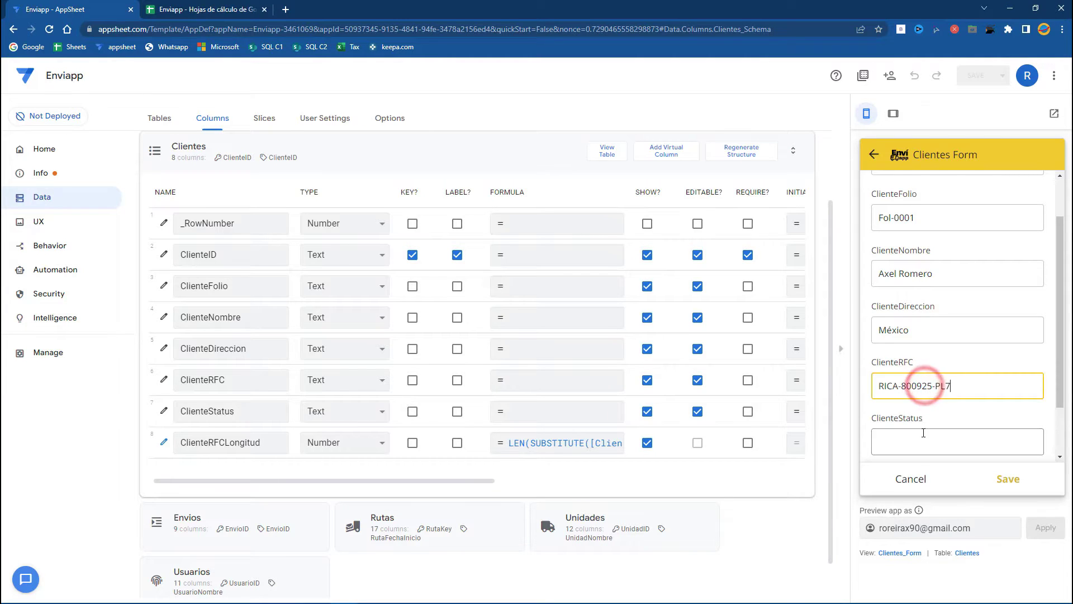
{"action": "scroll", "coordinate": [924, 432], "scroll_direction": "down", "scroll_amount": 1}
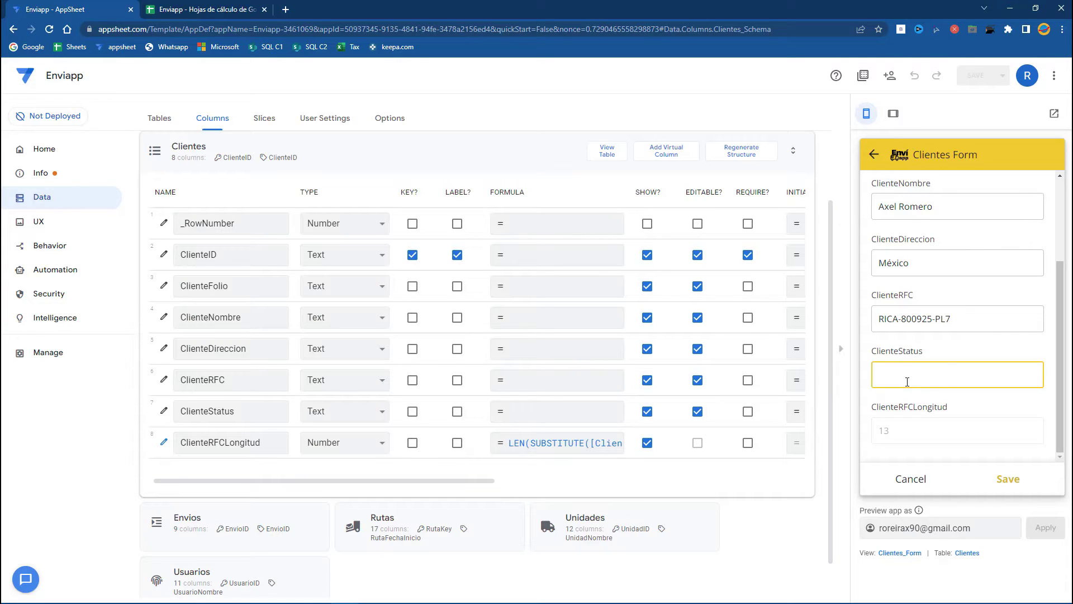
Add a Clientes virtual column renamed ClienteRFCExtraccion and open its App formula editor.
{"action": "left_click", "coordinate": [673, 156]}
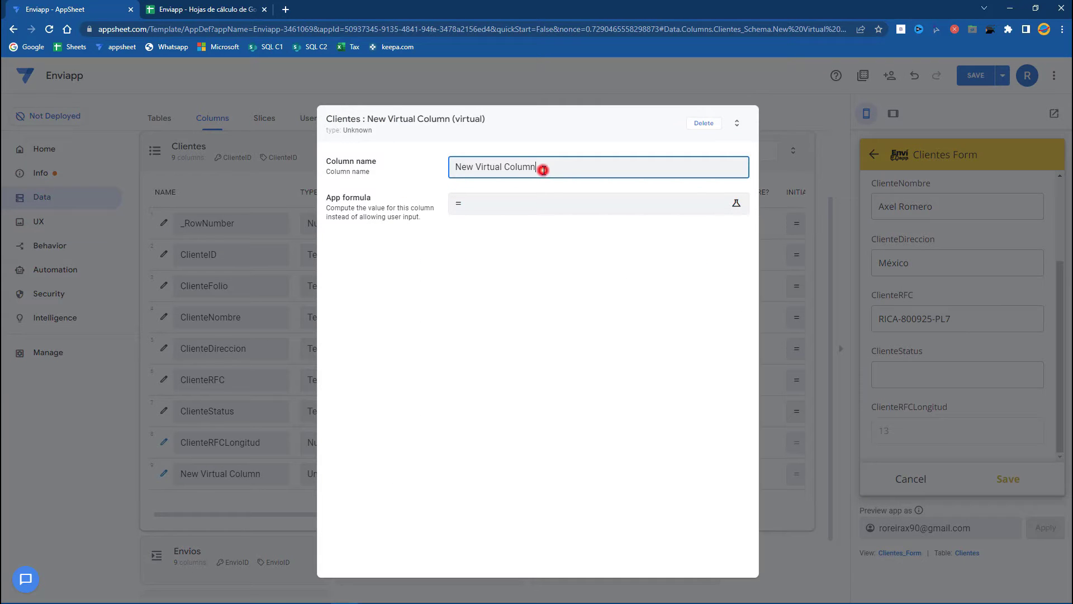
{"action": "left_click_drag", "start_coordinate": [543, 169], "coordinate": [455, 165]}
{"action": "type", "text": "ClienteRFCExtraccion"}
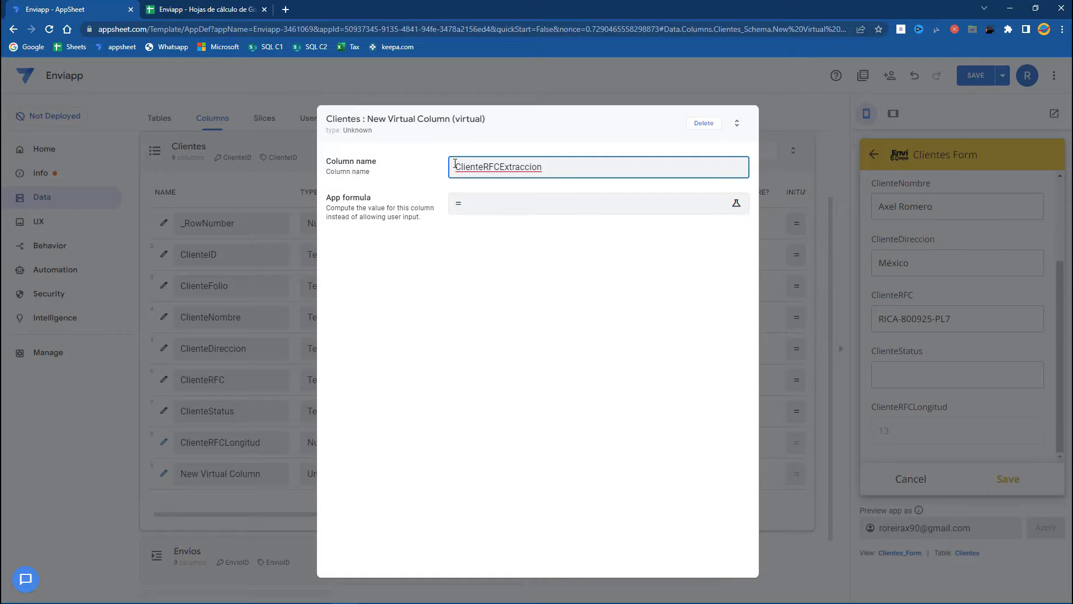
{"action": "left_click", "coordinate": [469, 204]}
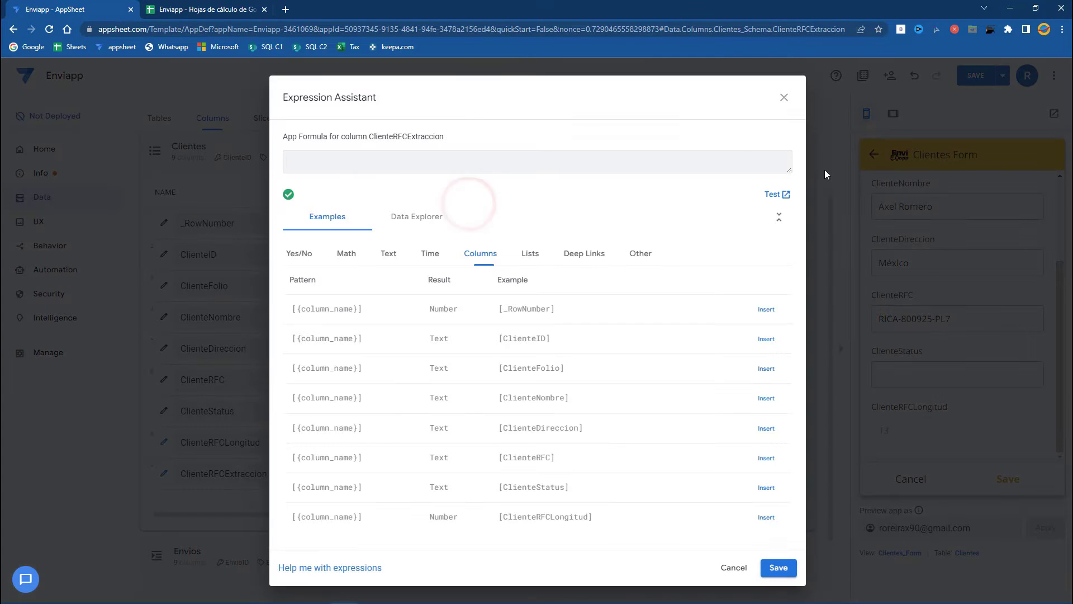
Begin the formula with MID( after reviewing the Text function examples.
{"action": "left_click", "coordinate": [789, 172]}
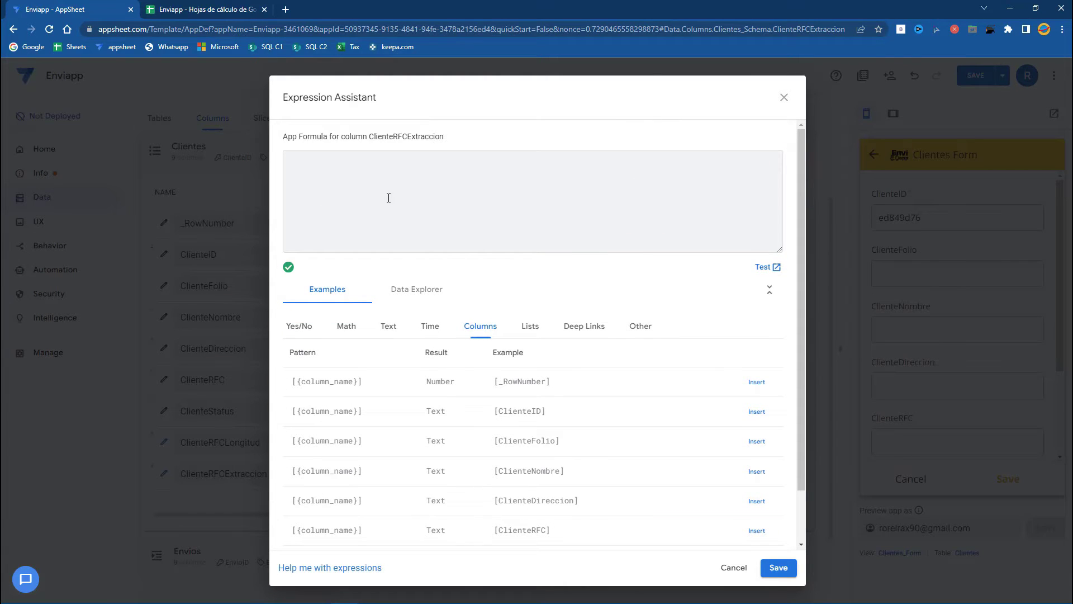
{"action": "type", "text": "MID"}
{"action": "left_click", "coordinate": [387, 331]}
{"action": "scroll", "coordinate": [361, 411], "scroll_direction": "down", "scroll_amount": 2}
{"action": "scroll", "coordinate": [360, 417], "scroll_direction": "down", "scroll_amount": 3}
{"action": "scroll", "coordinate": [368, 450], "scroll_direction": "down", "scroll_amount": 2}
{"action": "scroll", "coordinate": [366, 453], "scroll_direction": "down", "scroll_amount": 2}
{"action": "scroll", "coordinate": [365, 456], "scroll_direction": "down", "scroll_amount": 3}
{"action": "scroll", "coordinate": [365, 458], "scroll_direction": "down", "scroll_amount": 1}
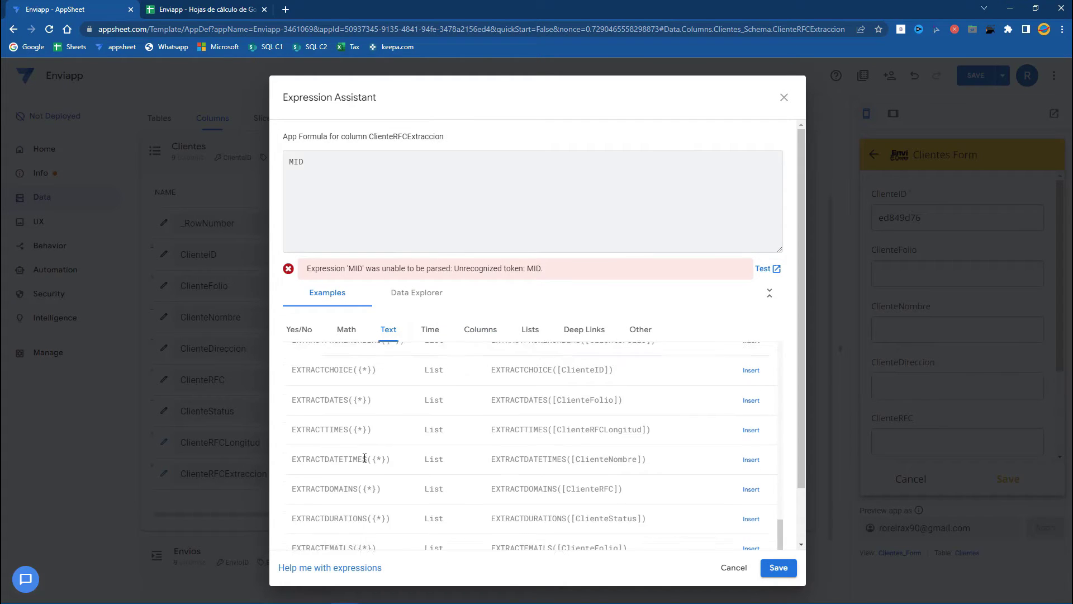
{"action": "scroll", "coordinate": [364, 459], "scroll_direction": "down", "scroll_amount": 3}
{"action": "scroll", "coordinate": [358, 481], "scroll_direction": "up", "scroll_amount": 5}
{"action": "scroll", "coordinate": [352, 472], "scroll_direction": "up", "scroll_amount": 3}
{"action": "scroll", "coordinate": [352, 472], "scroll_direction": "up", "scroll_amount": 3}
{"action": "scroll", "coordinate": [352, 470], "scroll_direction": "up", "scroll_amount": 2}
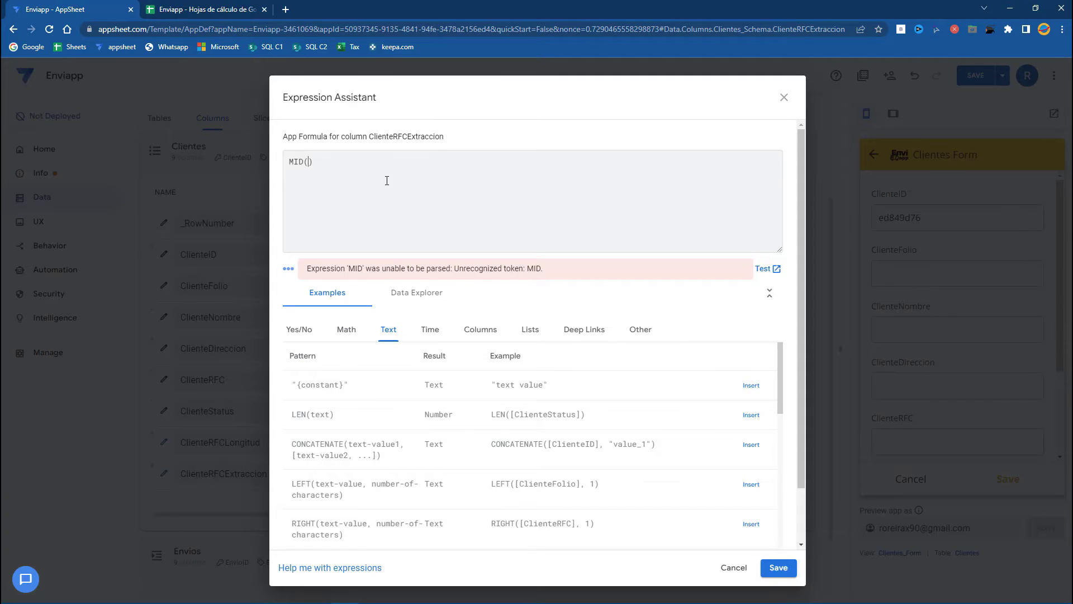
Insert [ClienteRFC] as MID's text argument, giving MID([ClienteRFC], ).
{"action": "left_click", "coordinate": [475, 331]}
{"action": "scroll", "coordinate": [669, 486], "scroll_direction": "down", "scroll_amount": 1}
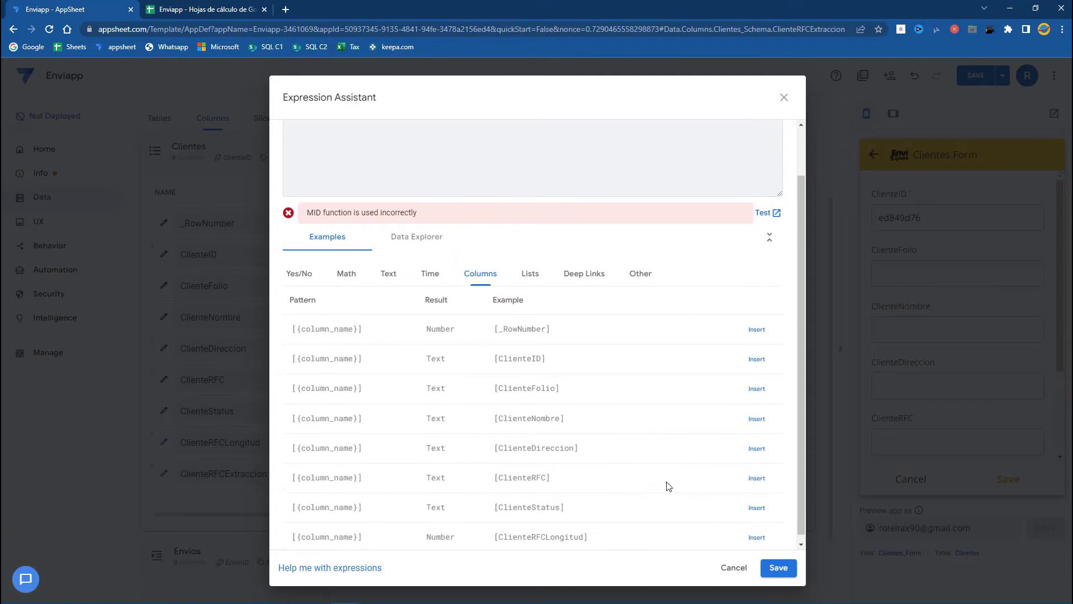
{"action": "left_click", "coordinate": [755, 480]}
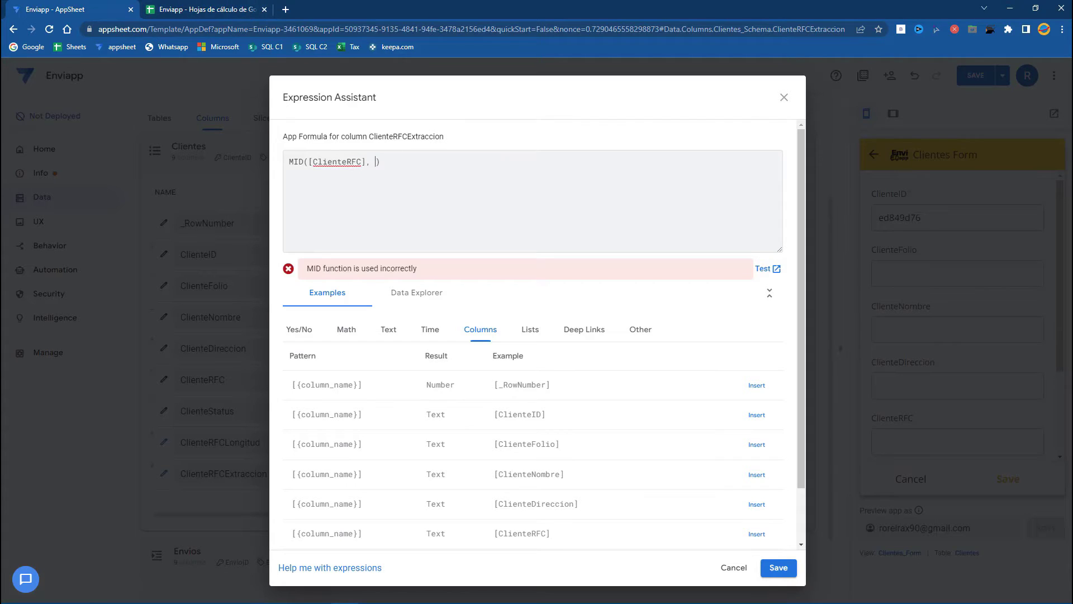
{"action": "left_click", "coordinate": [15, 592]}
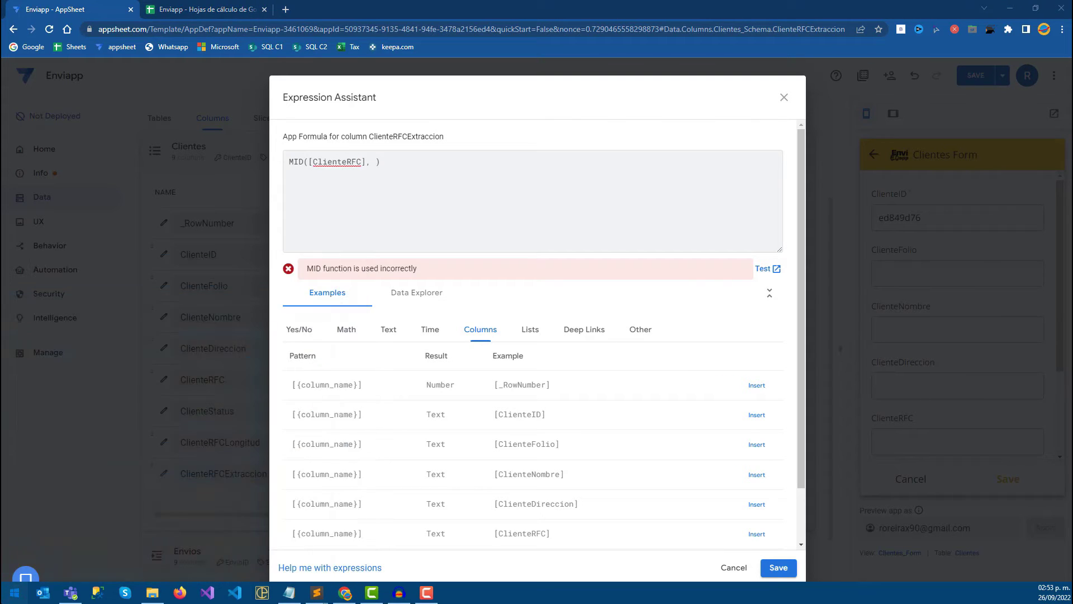
Paste the sample RFC into Sublime Text, enlarged, and count characters up to its first digit.
{"action": "type", "text": "subl"}
{"action": "key", "text": "Return"}
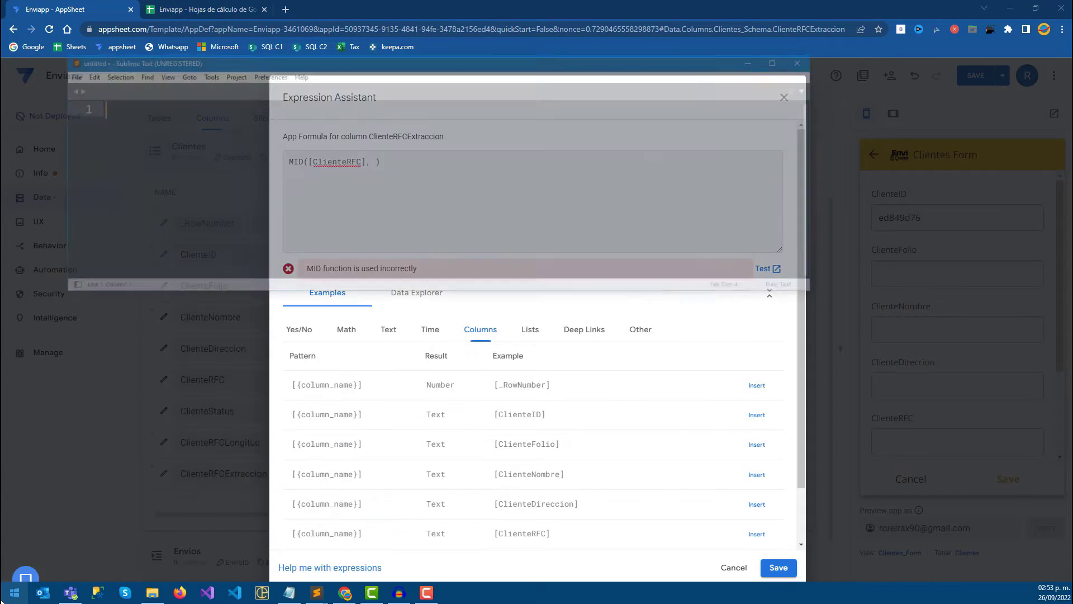
{"action": "key", "text": "ctrl+v"}
{"action": "key", "text": "ctrl+equal"}
{"action": "key", "text": "ctrl+equal"}
{"action": "key", "text": "ctrl+equal"}
{"action": "key", "text": "ctrl+equal"}
{"action": "key", "text": "ctrl+equal"}
{"action": "left_click", "coordinate": [111, 116]}
{"action": "left_click_drag", "start_coordinate": [111, 115], "coordinate": [151, 115]}
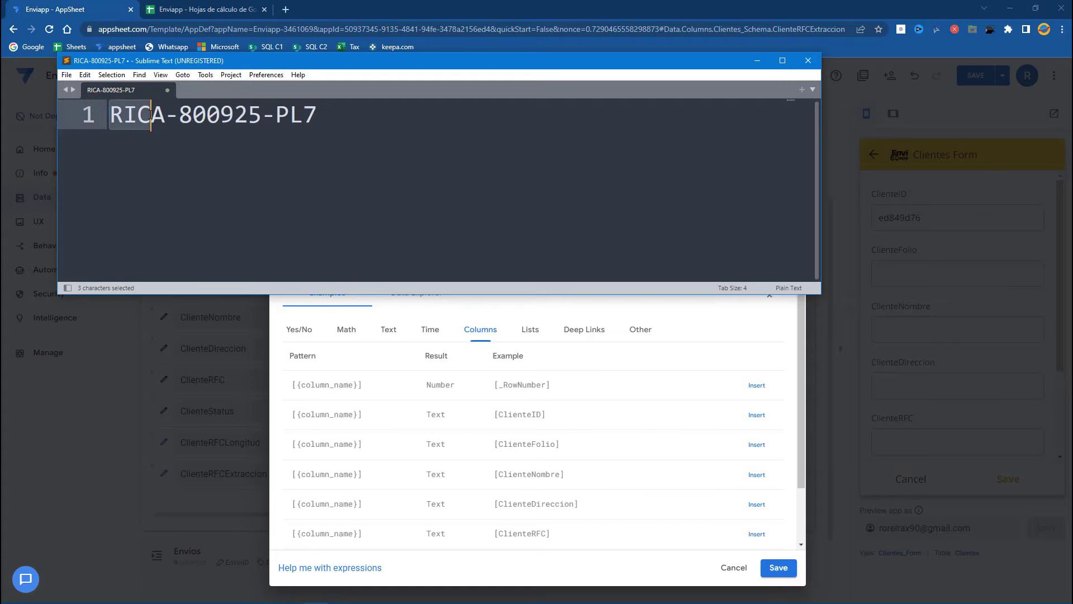
{"action": "left_click_drag", "start_coordinate": [151, 117], "coordinate": [189, 116]}
{"action": "left_click", "coordinate": [188, 120]}
Fill in start 6 and length 6 so the formula reads MID([ClienteRFC], 6, 6).
{"action": "left_click", "coordinate": [179, 114]}
{"action": "left_click", "coordinate": [756, 61]}
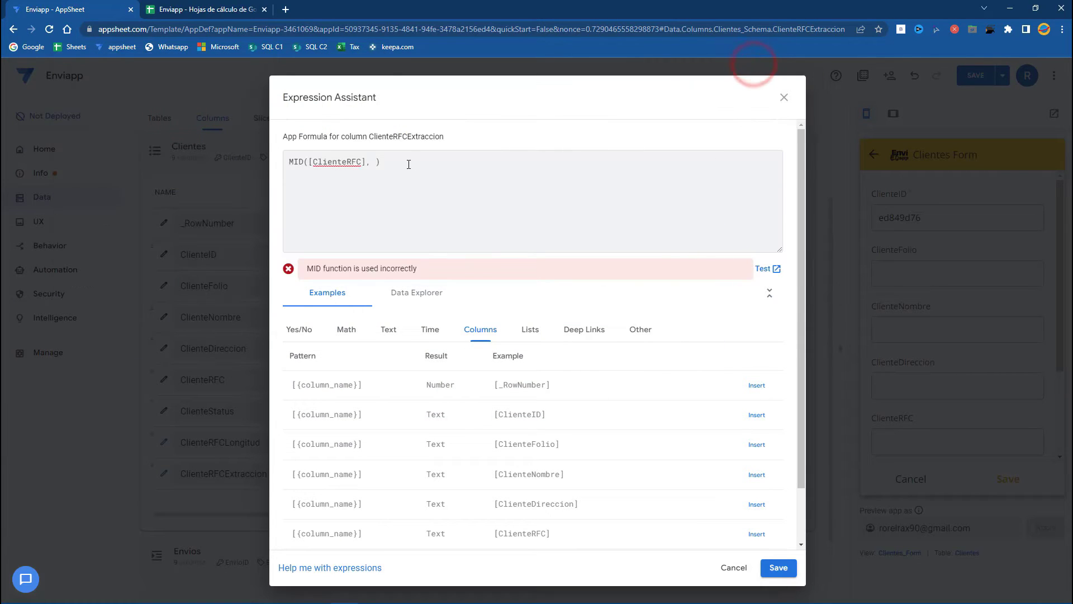
{"action": "type", "text": "6,"}
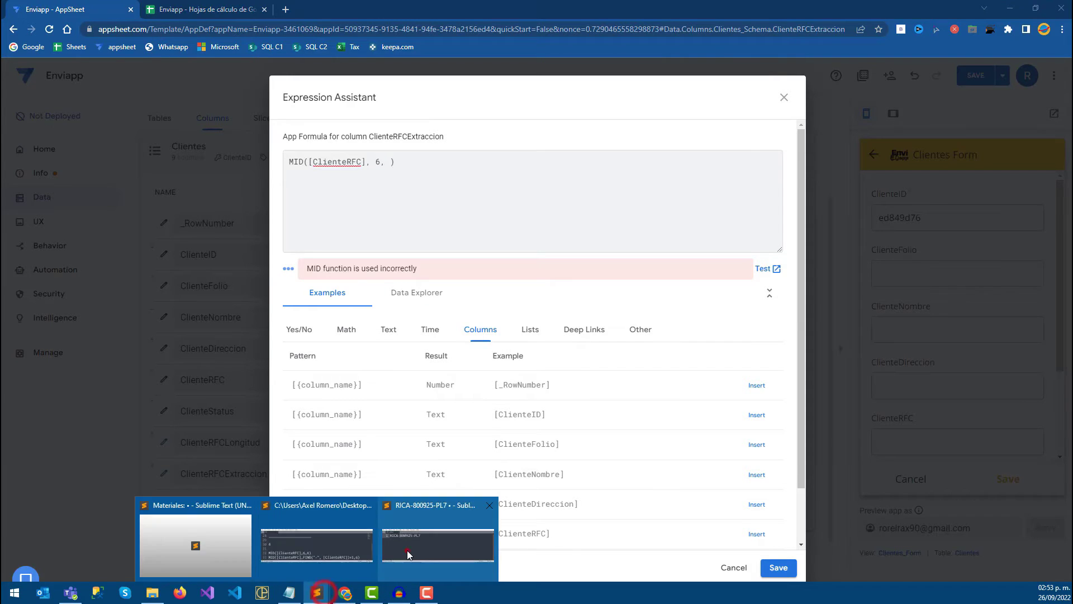
{"action": "left_click", "coordinate": [407, 551]}
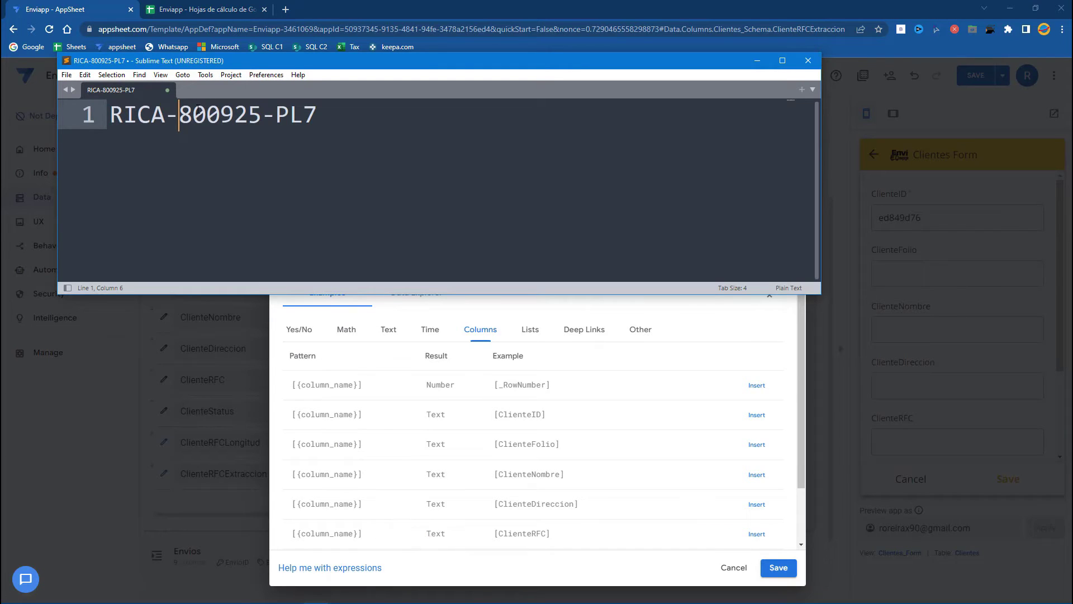
{"action": "key", "text": "shift+Right"}
{"action": "key", "text": "shift+Right"}
{"action": "key", "text": "shift+Right"}
{"action": "key", "text": "shift+Right"}
{"action": "key", "text": "shift+Right"}
{"action": "key", "text": "shift+Right"}
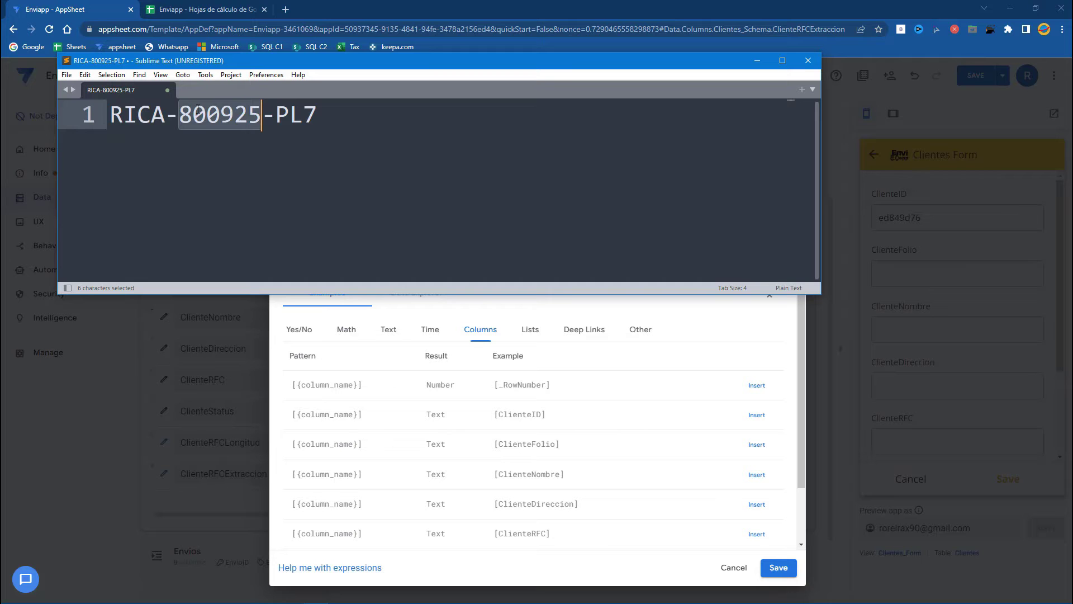
{"action": "left_click", "coordinate": [758, 62]}
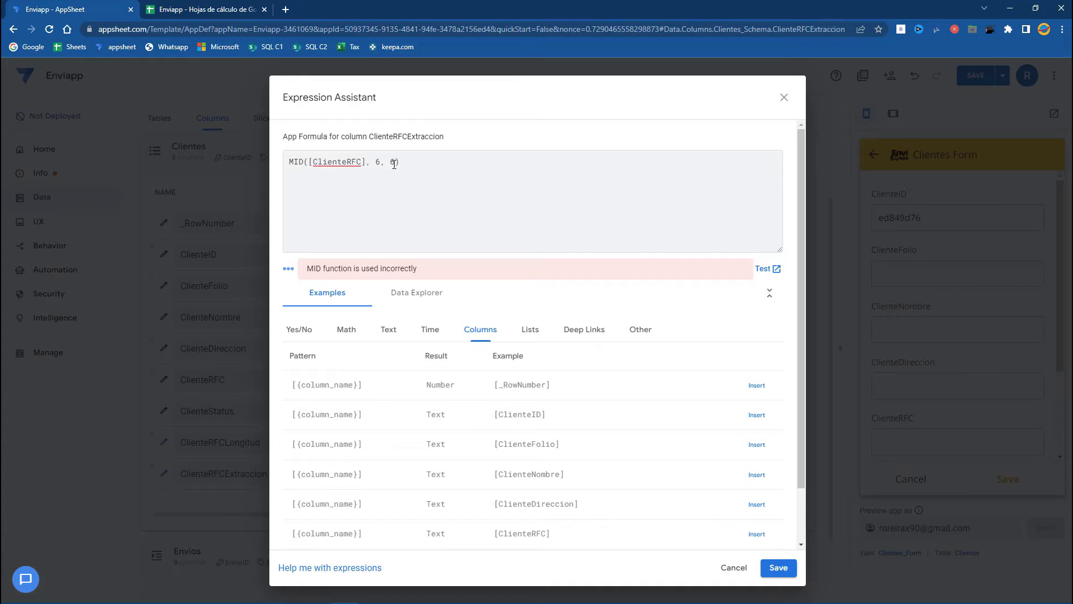
Save the ClienteRFCExtraccion formula, finish the column edit and save the app.
{"action": "left_click", "coordinate": [794, 579]}
{"action": "left_click", "coordinate": [709, 126]}
{"action": "left_click", "coordinate": [972, 75]}
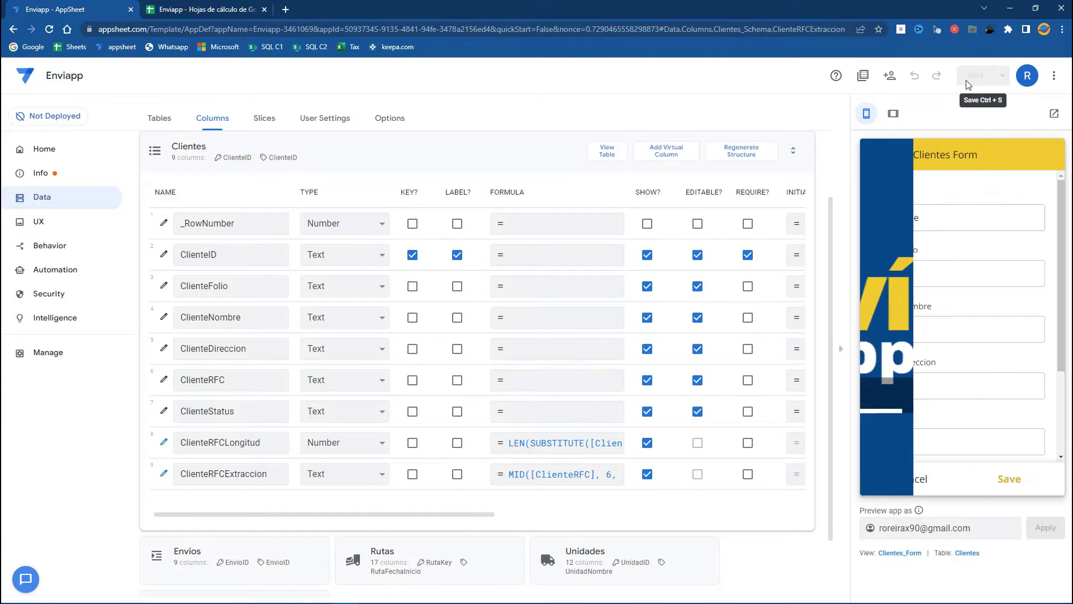
Paste the sample RFC into the preview's ClienteRFC and see ClienteRFCExtraccion return 800925.
{"action": "scroll", "coordinate": [950, 335], "scroll_direction": "down", "scroll_amount": 2}
{"action": "left_click", "coordinate": [908, 379]}
{"action": "key", "text": "ctrl+v"}
{"action": "left_click", "coordinate": [945, 411]}
{"action": "scroll", "coordinate": [945, 413], "scroll_direction": "down", "scroll_amount": 1}
{"action": "scroll", "coordinate": [943, 423], "scroll_direction": "down", "scroll_amount": 1}
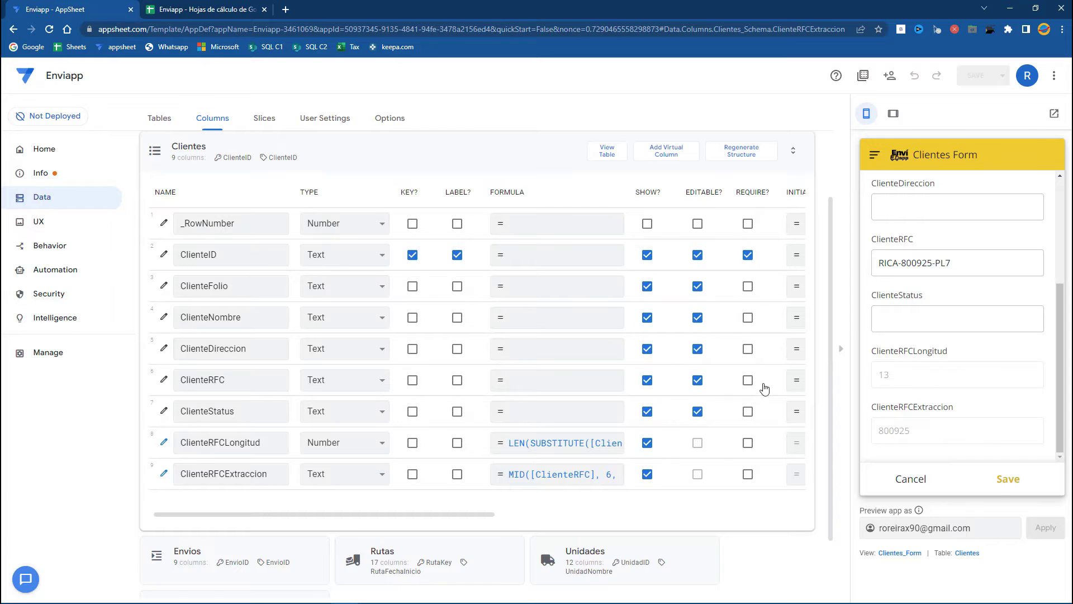
Change MID's length argument to 3, giving MID([ClienteRFC], 6, 3), and save the app.
{"action": "left_click", "coordinate": [541, 469]}
{"action": "left_click", "coordinate": [397, 161]}
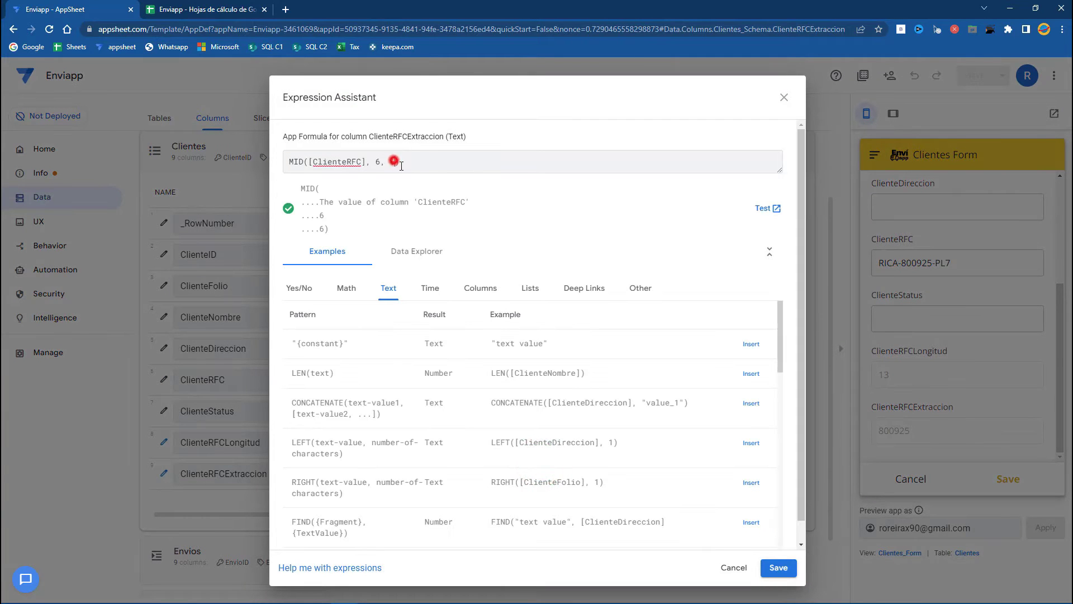
{"action": "key", "text": "BackSpace"}
{"action": "type", "text": "3"}
{"action": "left_click", "coordinate": [779, 568]}
{"action": "left_click", "coordinate": [980, 76]}
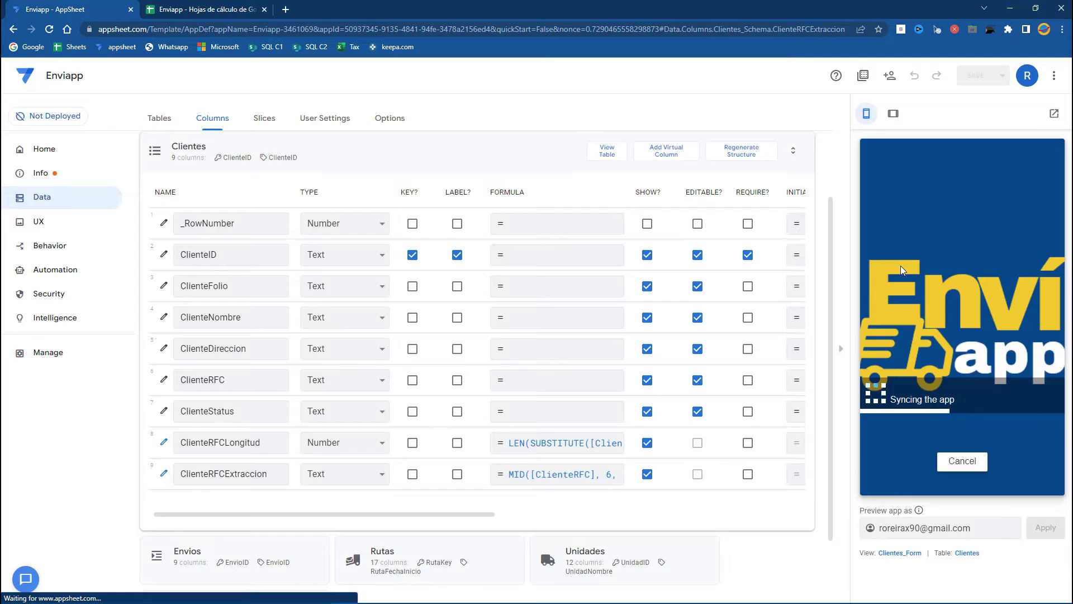
Re-enter the sample RFC in the preview so ClienteRFCExtraccion shows 800.
{"action": "scroll", "coordinate": [908, 334], "scroll_direction": "down", "scroll_amount": 3}
{"action": "left_click", "coordinate": [908, 334]}
{"action": "left_click", "coordinate": [925, 364]}
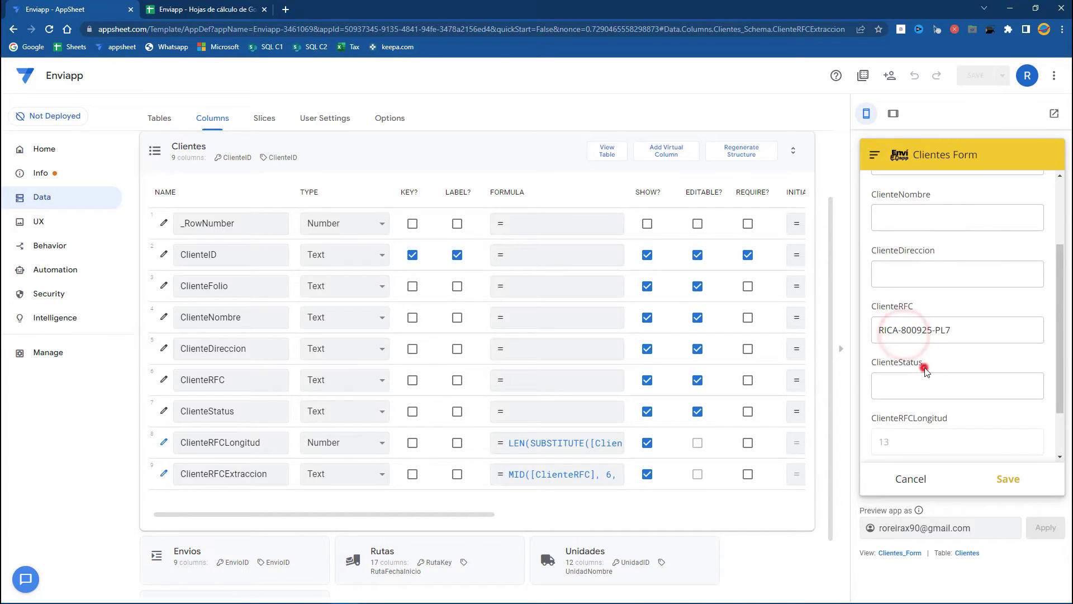
{"action": "scroll", "coordinate": [926, 364], "scroll_direction": "down", "scroll_amount": 1}
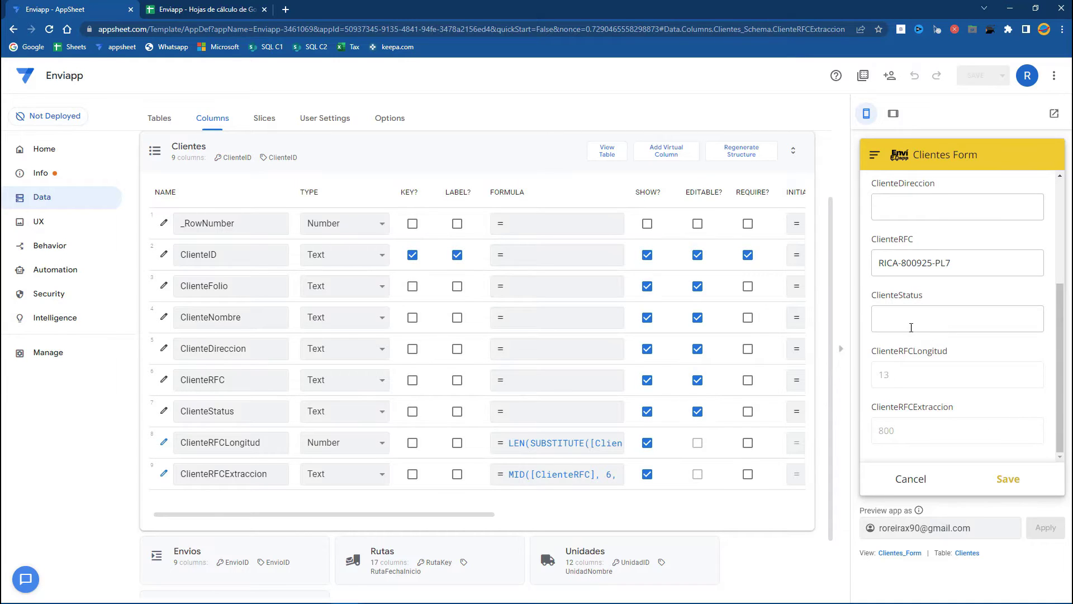
Reopen the formula to review the 6 and 3 arguments, then close it unchanged.
{"action": "left_click", "coordinate": [569, 472]}
{"action": "double_click", "coordinate": [380, 162]}
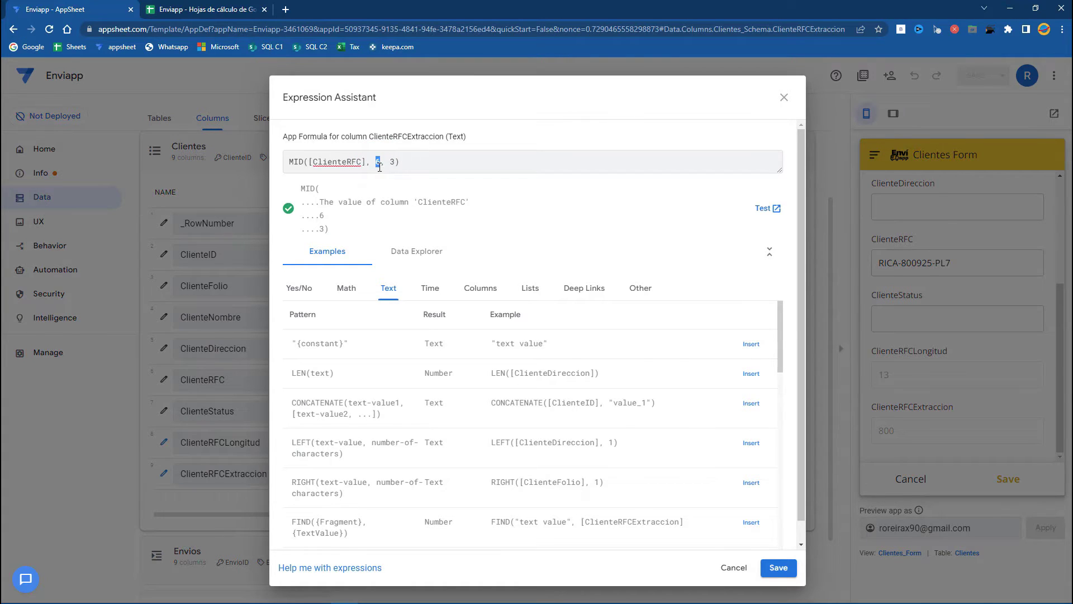
{"action": "double_click", "coordinate": [393, 163]}
{"action": "left_click", "coordinate": [785, 98]}
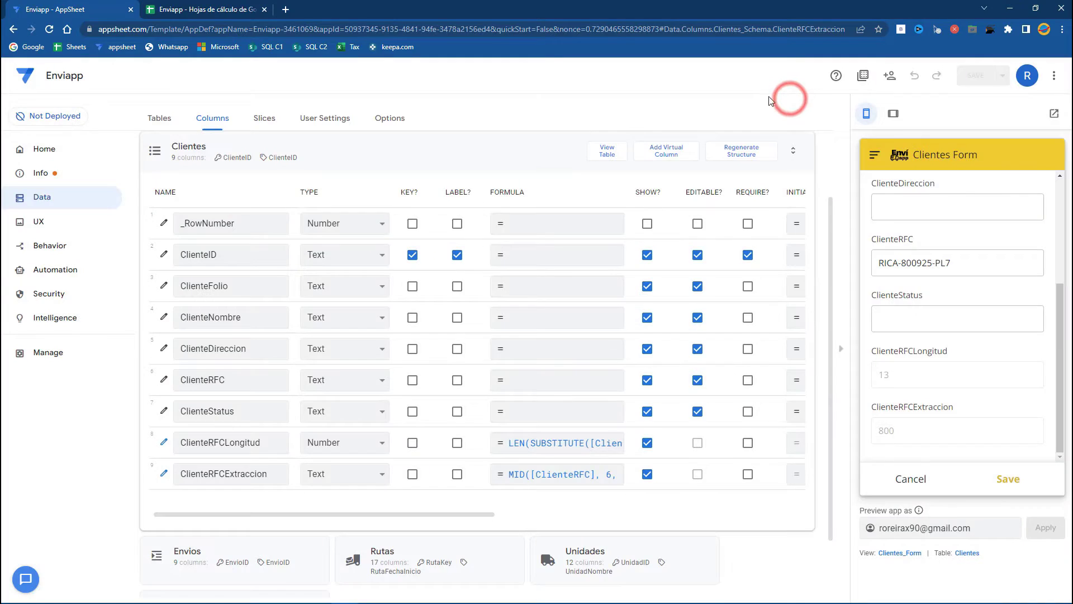
Replace the preview's ClienteRFC value with a space-free name followed by a hyphen and México.
{"action": "left_click", "coordinate": [902, 264]}
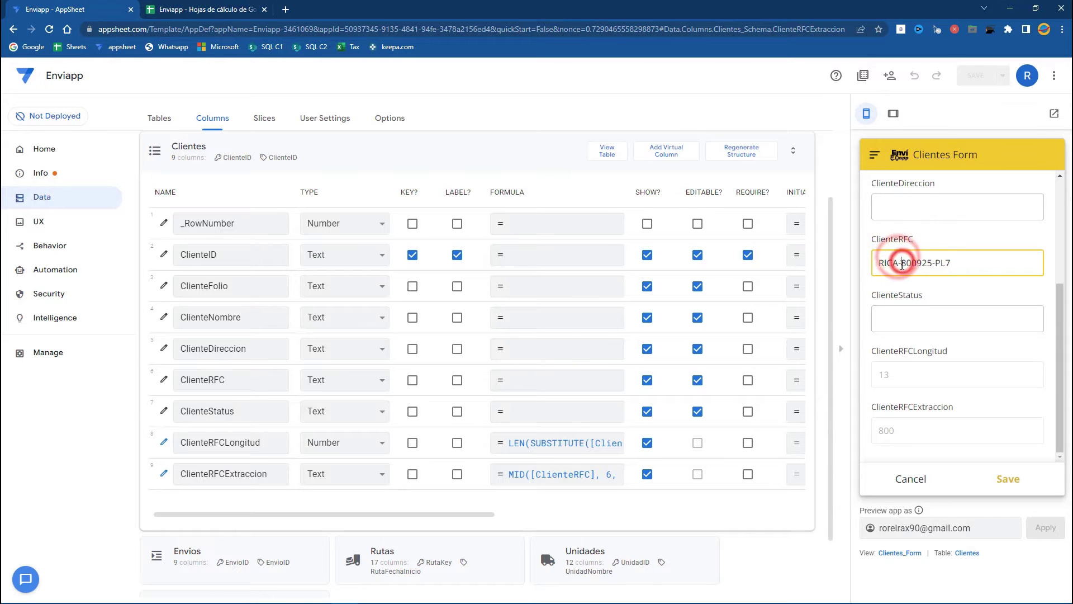
{"action": "triple_click", "coordinate": [959, 264]}
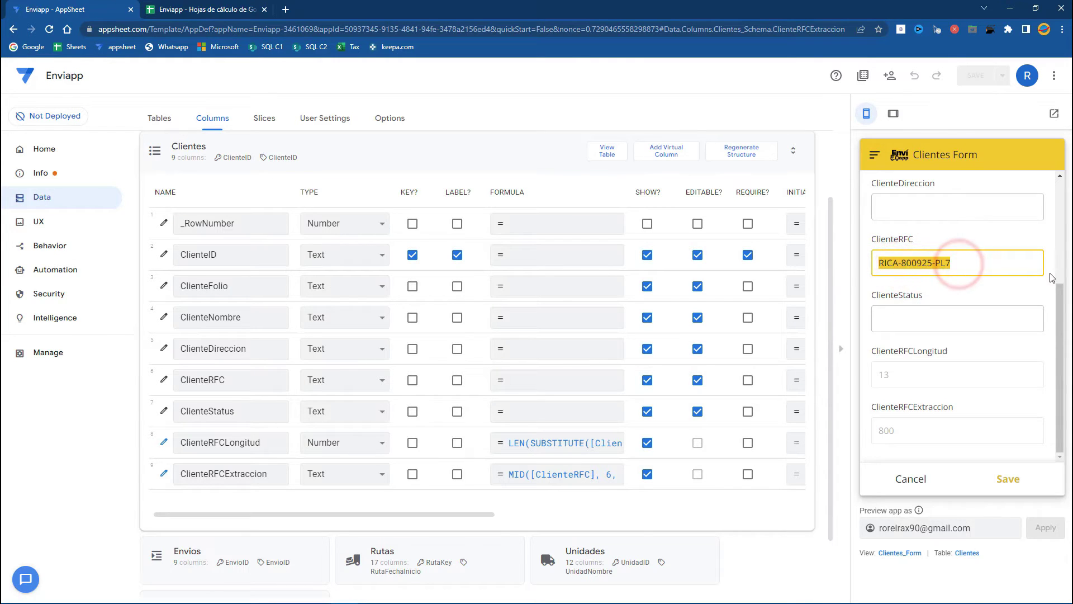
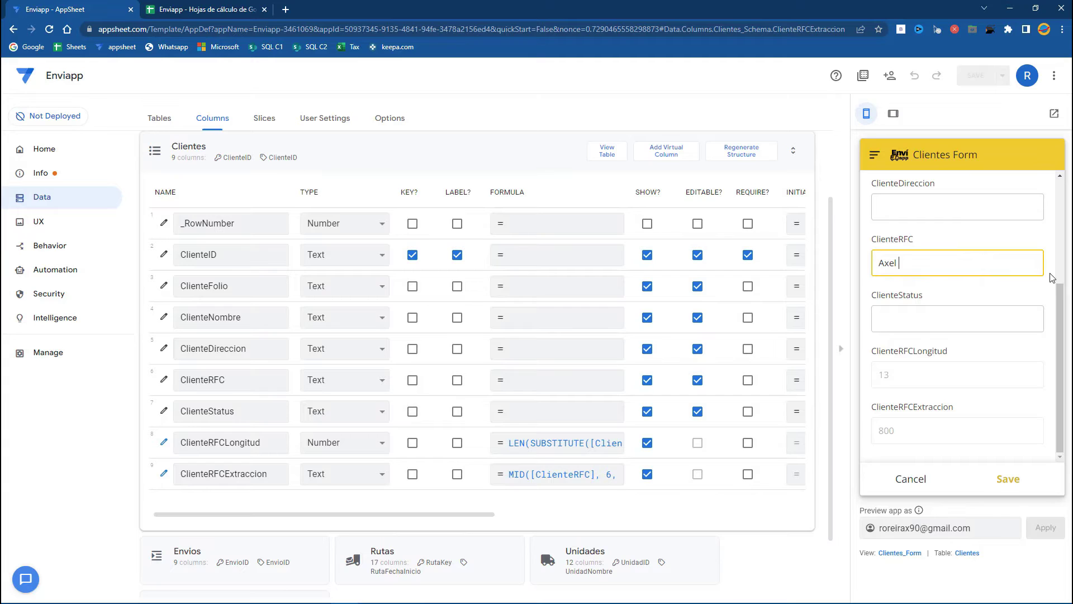
{"action": "left_click", "coordinate": [895, 265]}
{"action": "key", "text": "BackSpace"}
{"action": "left_click", "coordinate": [977, 263]}
{"action": "double_click", "coordinate": [976, 264]}
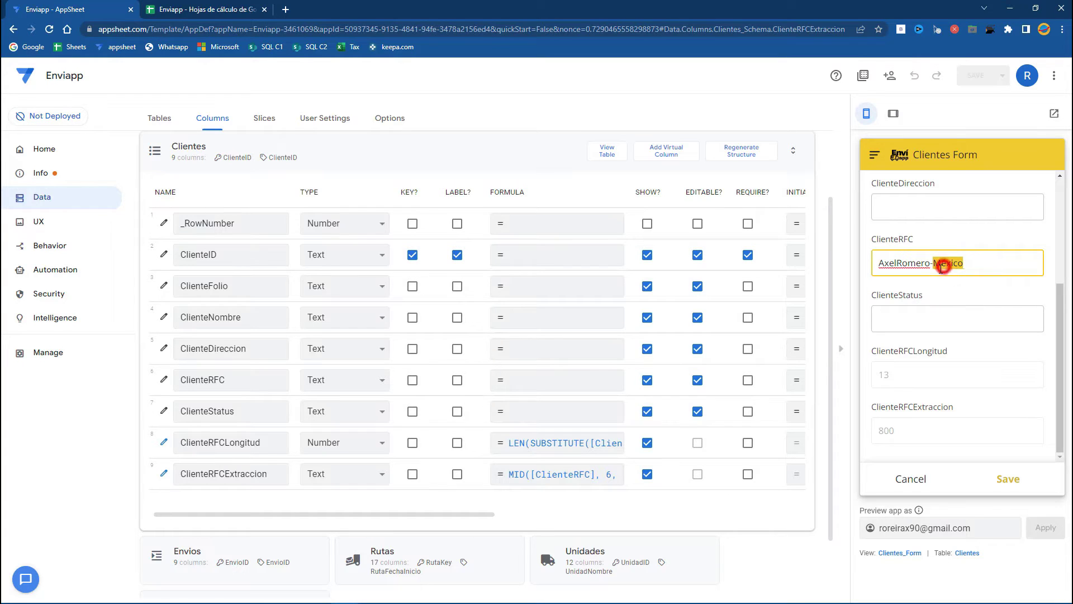
{"action": "left_click", "coordinate": [965, 265]}
{"action": "double_click", "coordinate": [949, 265]}
{"action": "left_click", "coordinate": [966, 265]}
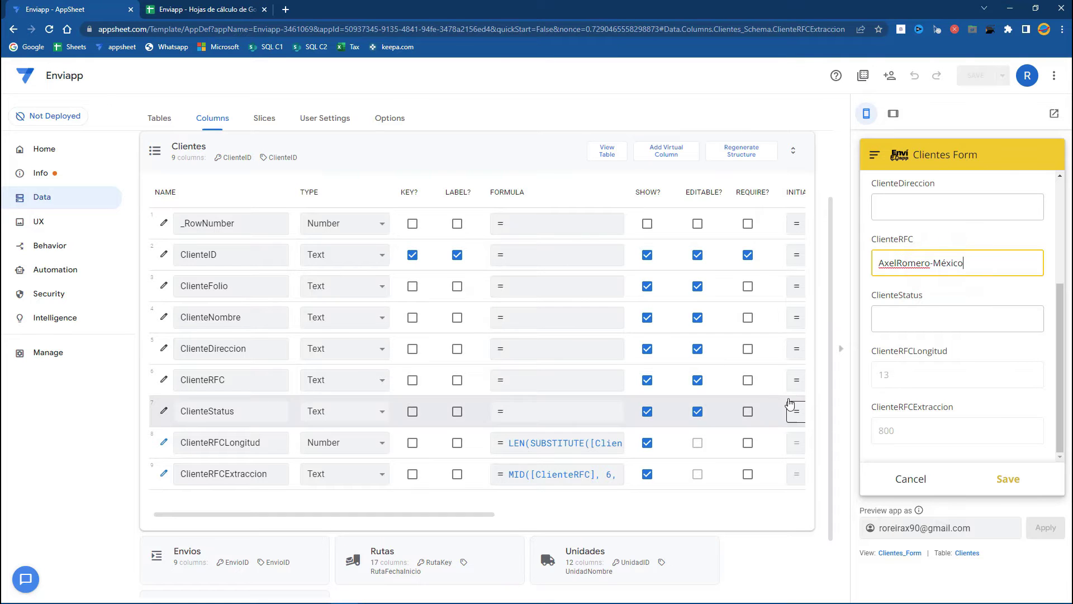
{"action": "left_click", "coordinate": [547, 474]}
Clear the old MID formula and start typing FIND in its place.
{"action": "double_click", "coordinate": [378, 161]}
{"action": "type", "text": "6"}
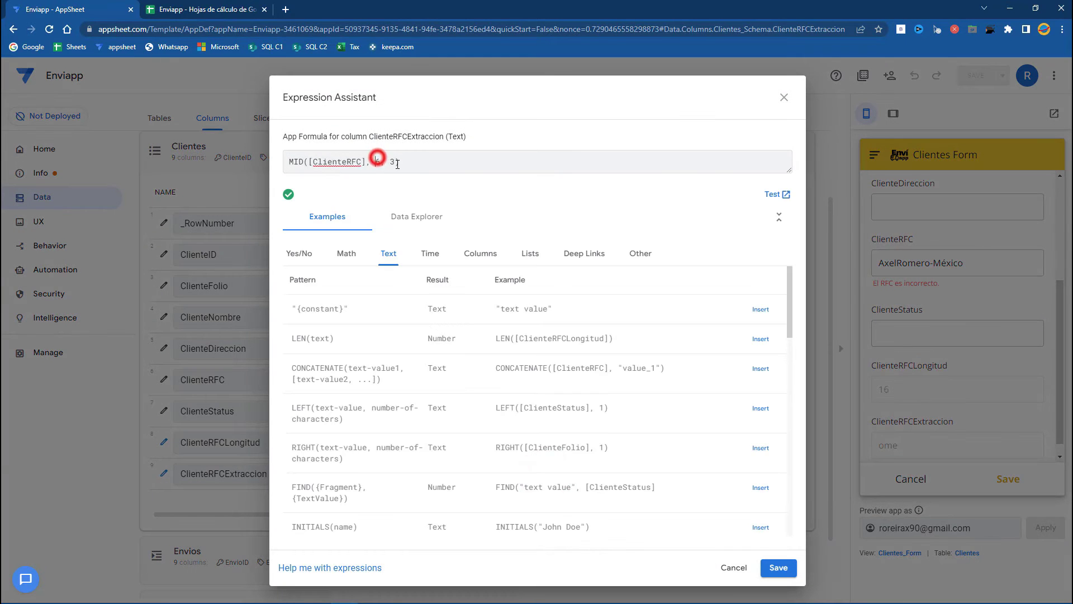
{"action": "triple_click", "coordinate": [378, 161]}
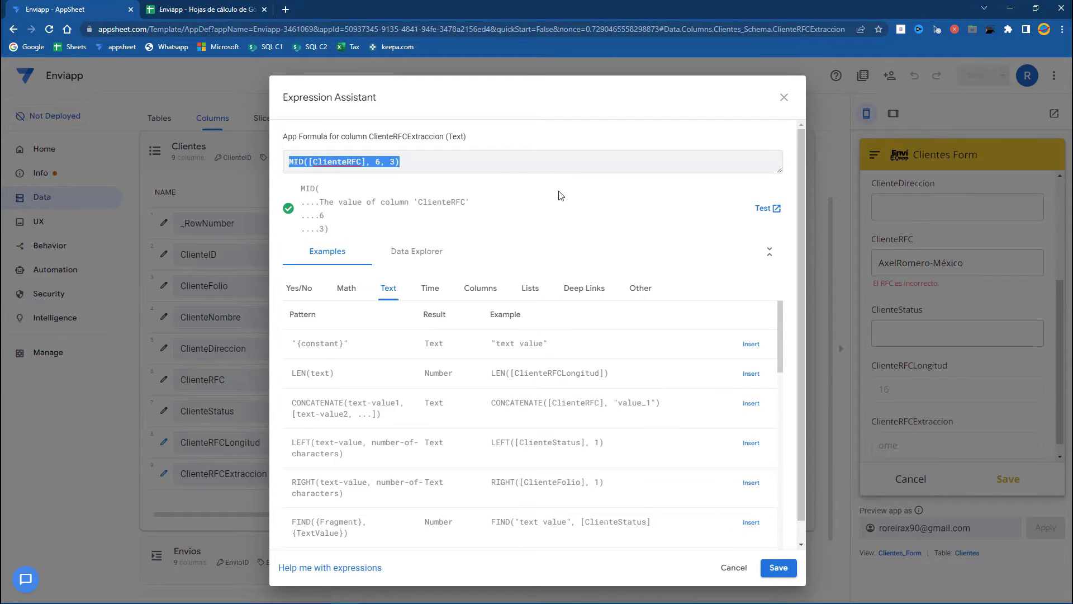
{"action": "left_click", "coordinate": [412, 159]}
{"action": "triple_click", "coordinate": [447, 163]}
{"action": "type", "text": "FIND("}
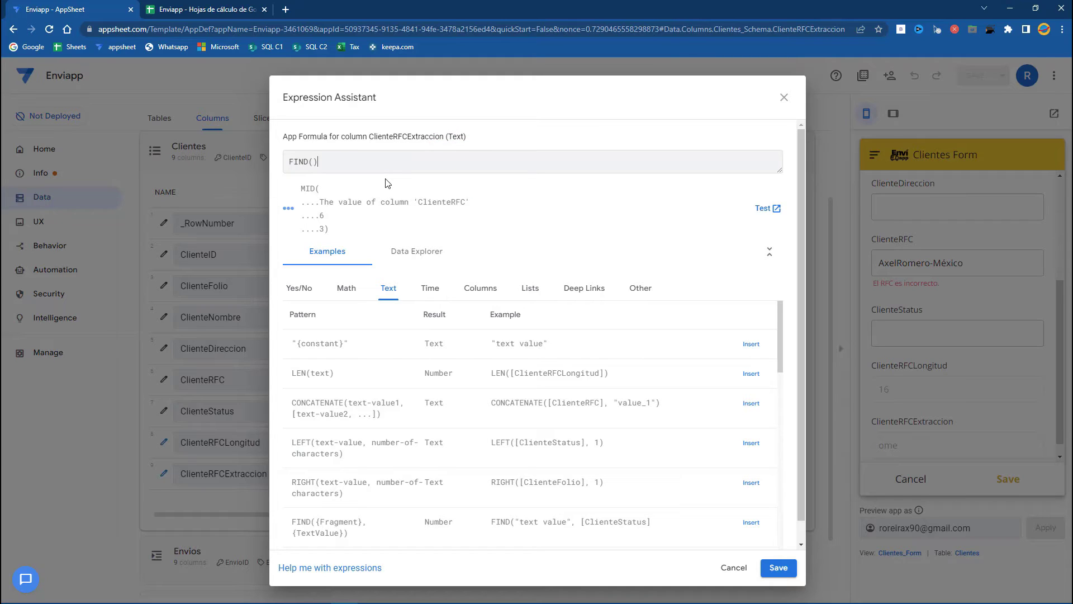
Complete the formula as FIND("-",[ClienteRFC]) with the inserted column, and save it.
{"action": "left_click", "coordinate": [473, 288]}
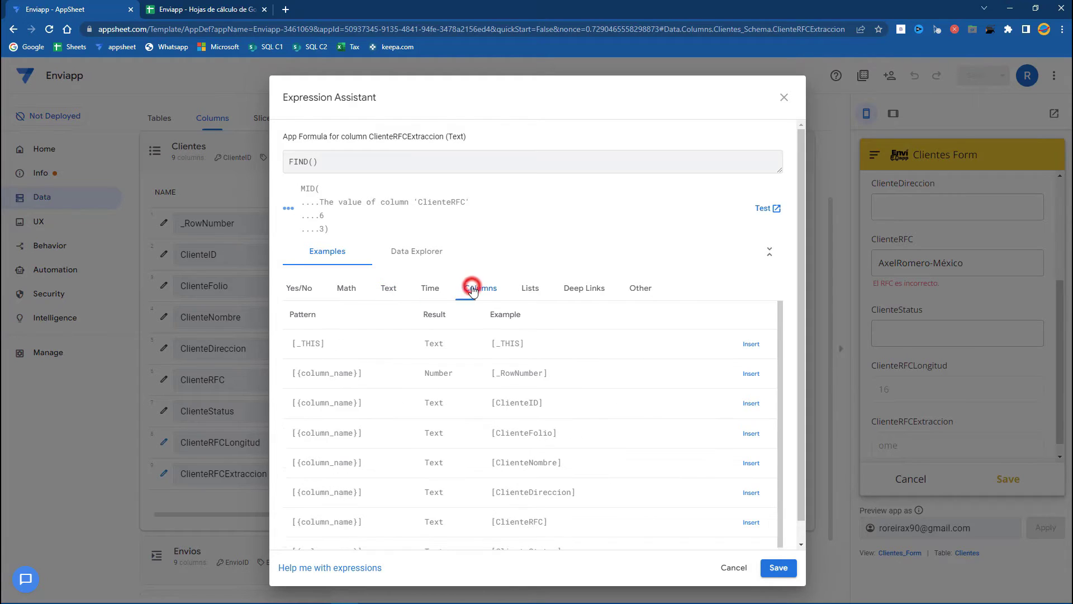
{"action": "left_click", "coordinate": [760, 488]}
{"action": "left_click", "coordinate": [372, 162]}
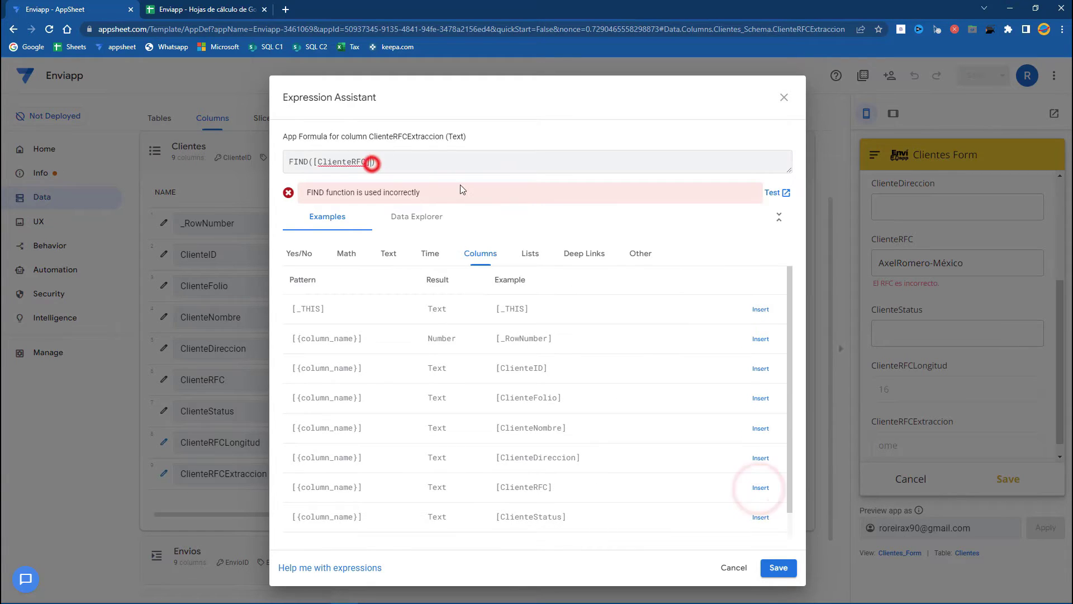
{"action": "type", "text": ","}
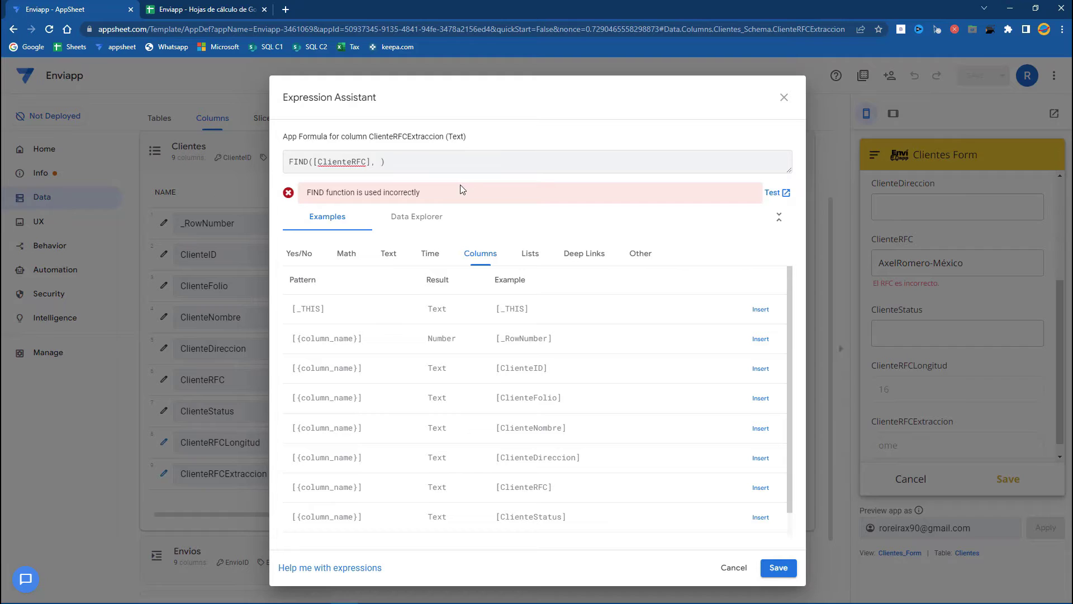
{"action": "key", "text": "BackSpace"}
{"action": "key", "text": "BackSpace"}
{"action": "left_click", "coordinate": [314, 161]}
{"action": "type", "text": "\"-\""}
{"action": "type", "text": ","}
{"action": "left_click", "coordinate": [777, 568]}
Save the app and enter a hyphenated name test value in the preview's ClienteRFC.
{"action": "left_click", "coordinate": [973, 80]}
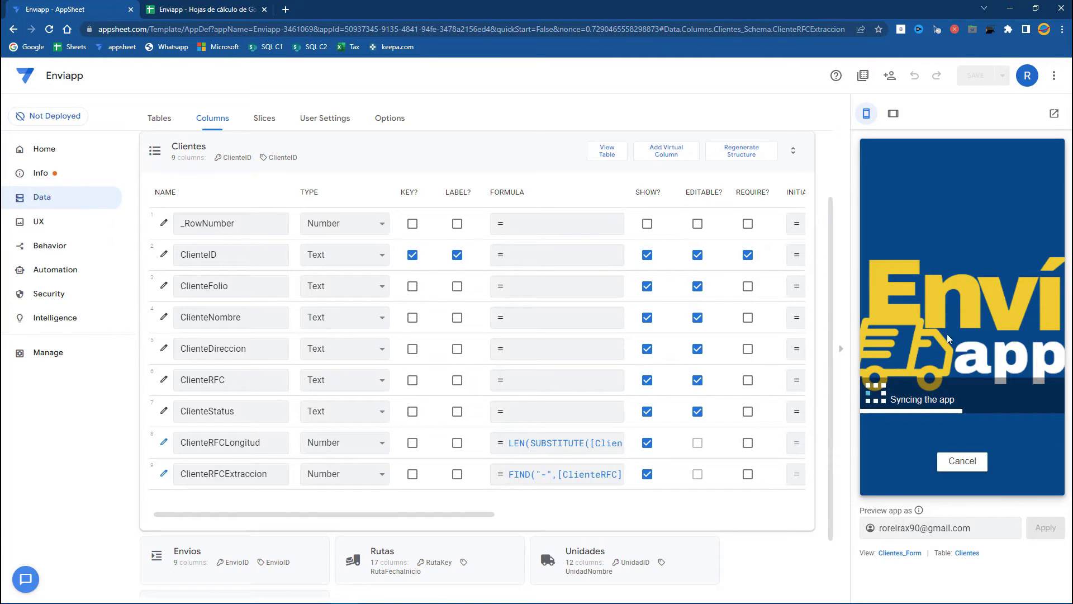
{"action": "scroll", "coordinate": [962, 327], "scroll_direction": "down", "scroll_amount": 1}
{"action": "left_click", "coordinate": [909, 379]}
{"action": "type", "text": "Irvin"}
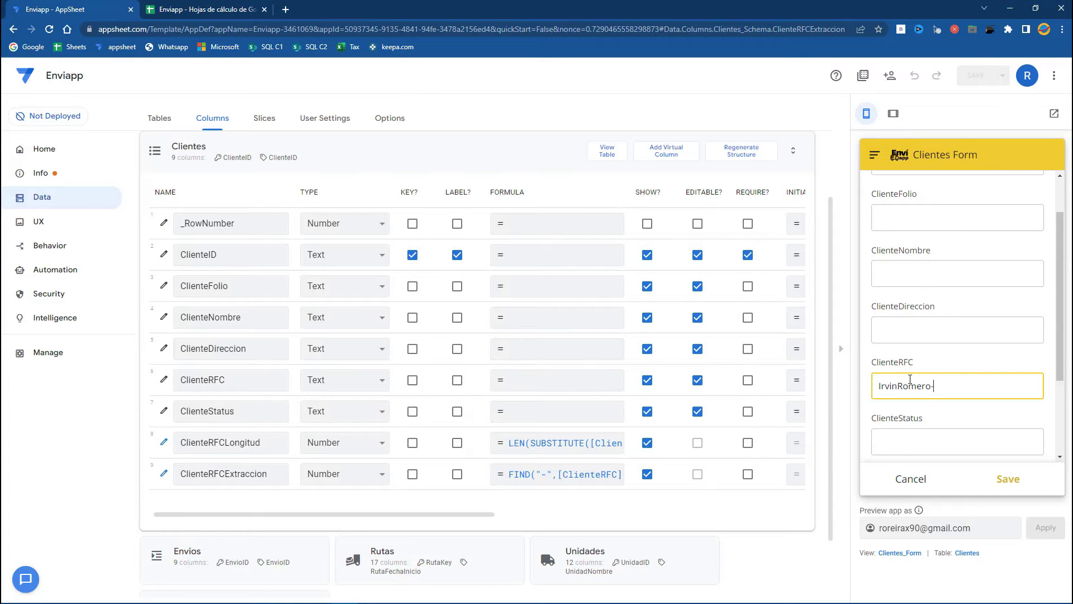
{"action": "type", "text": "México"}
{"action": "left_click", "coordinate": [922, 424]}
{"action": "scroll", "coordinate": [919, 427], "scroll_direction": "down", "scroll_amount": 2}
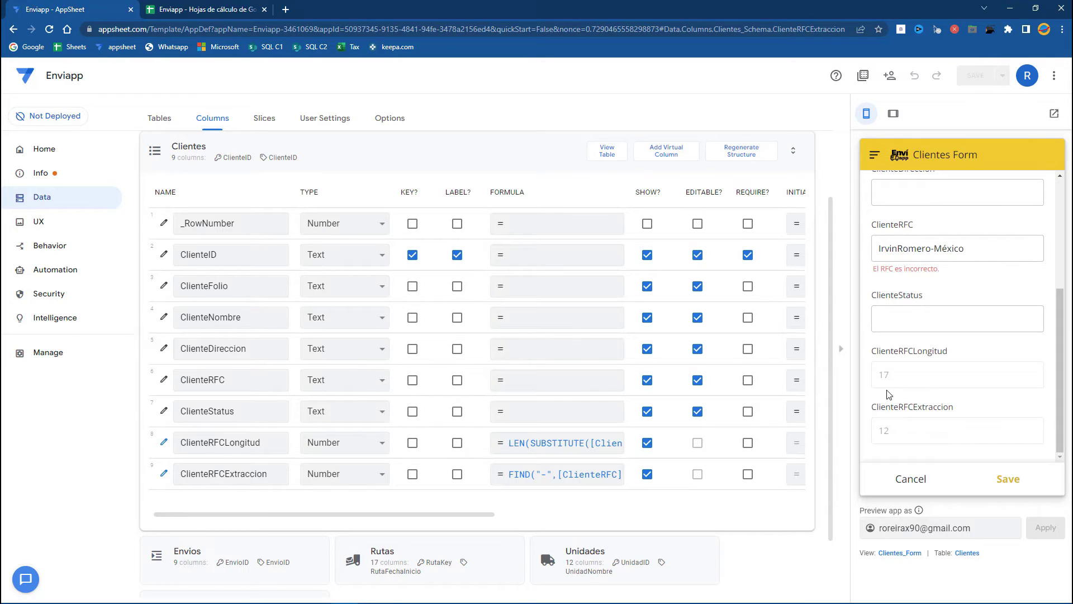
Count the characters up to the hyphen to confirm ClienteRFCExtraccion's result of 12.
{"action": "left_click_drag", "start_coordinate": [972, 249], "coordinate": [877, 254]}
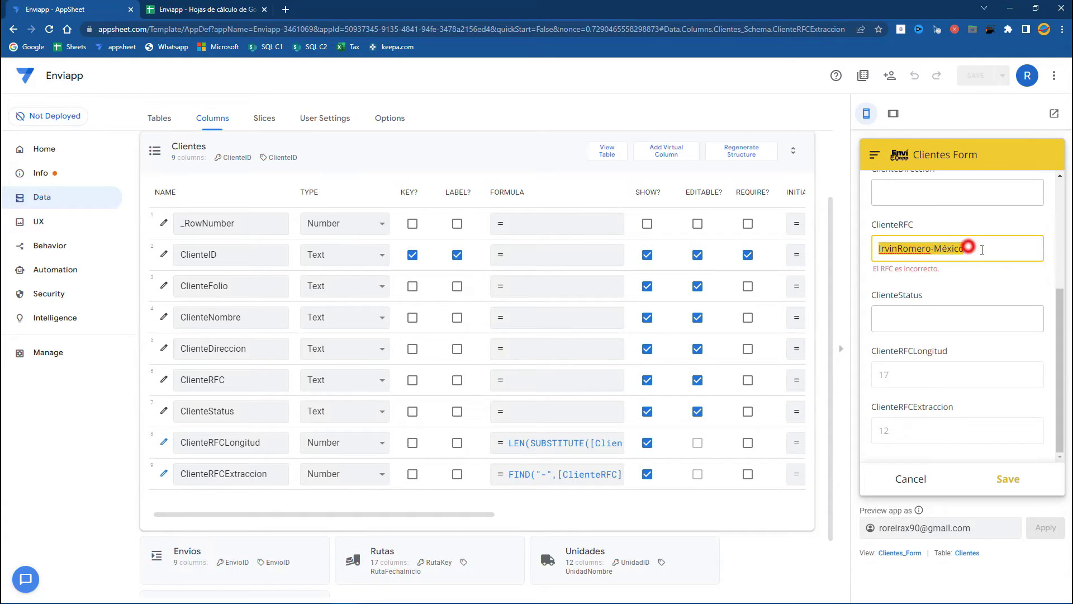
{"action": "left_click", "coordinate": [886, 429]}
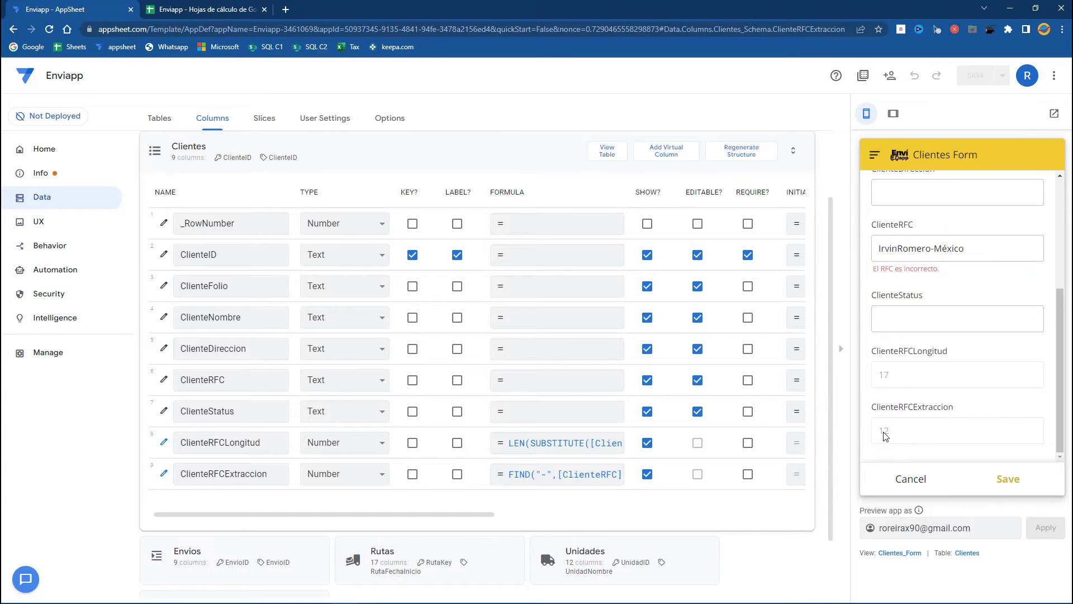
{"action": "left_click", "coordinate": [885, 249]}
{"action": "left_click", "coordinate": [875, 248]}
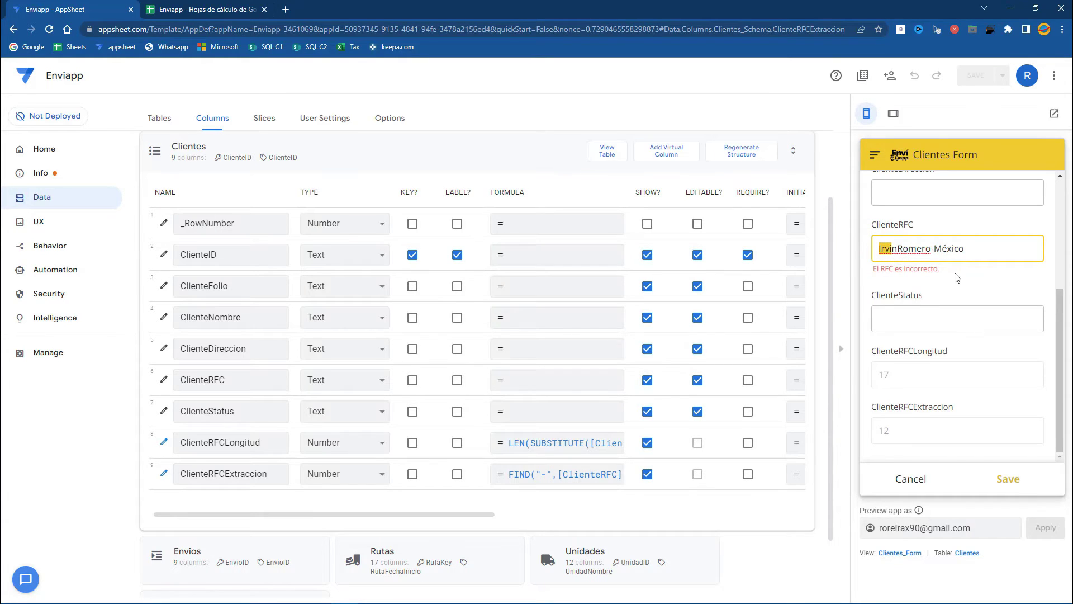
{"action": "key", "text": "shift+Right"}
{"action": "key", "text": "shift+Right"}
{"action": "left_click", "coordinate": [940, 249]}
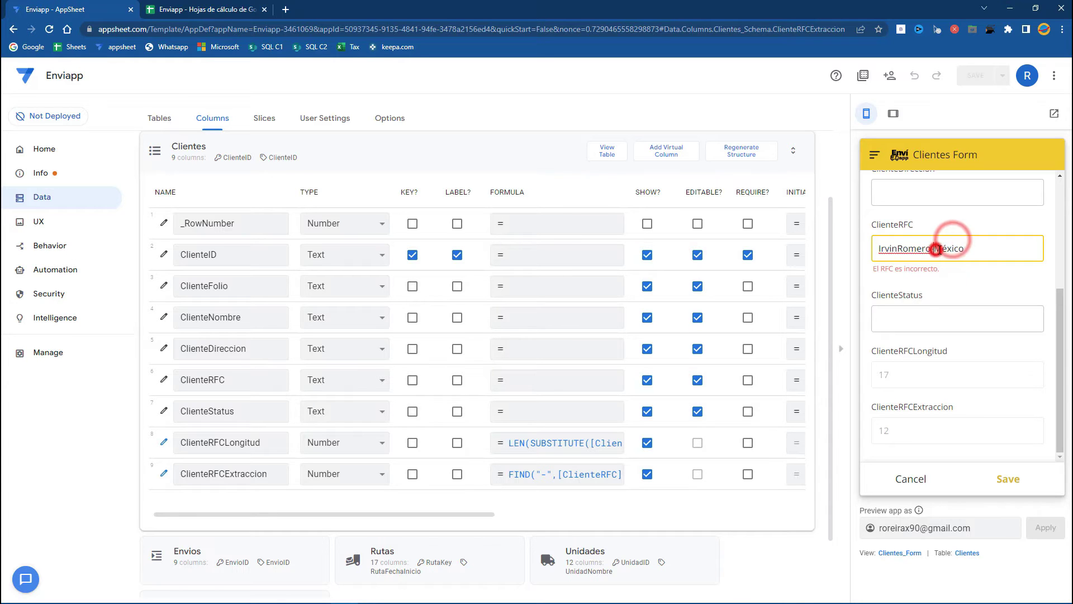
{"action": "left_click", "coordinate": [596, 475]}
Append +1 after FIND("-",[ClienteRFC]) in the ClienteRFCExtraccion formula and save the app.
{"action": "left_click_drag", "start_coordinate": [386, 161], "coordinate": [400, 160]}
{"action": "type", "text": "+1"}
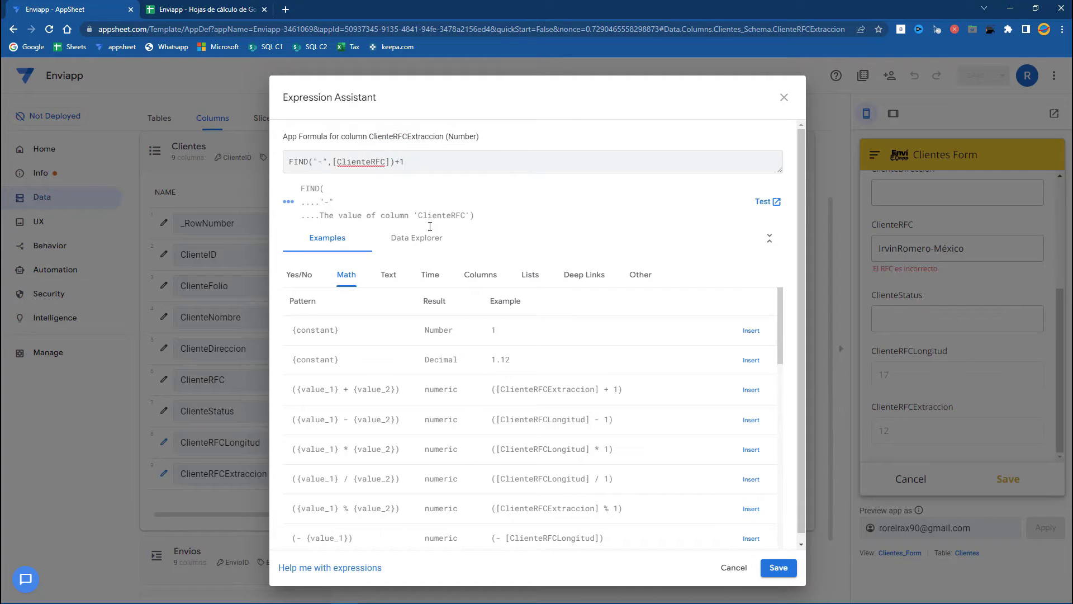
{"action": "left_click", "coordinate": [779, 567]}
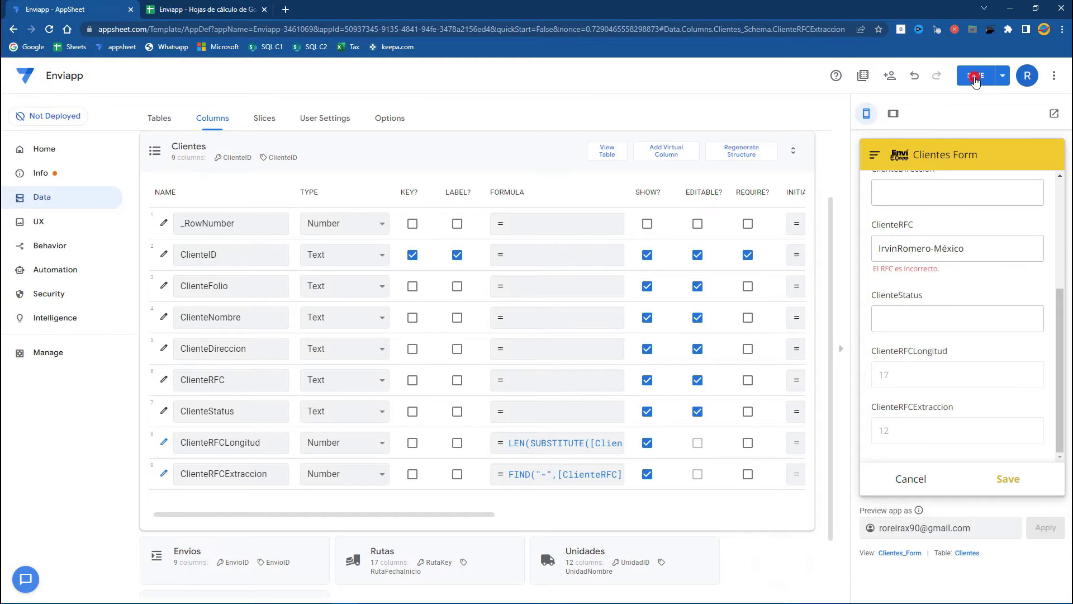
{"action": "left_click", "coordinate": [975, 77]}
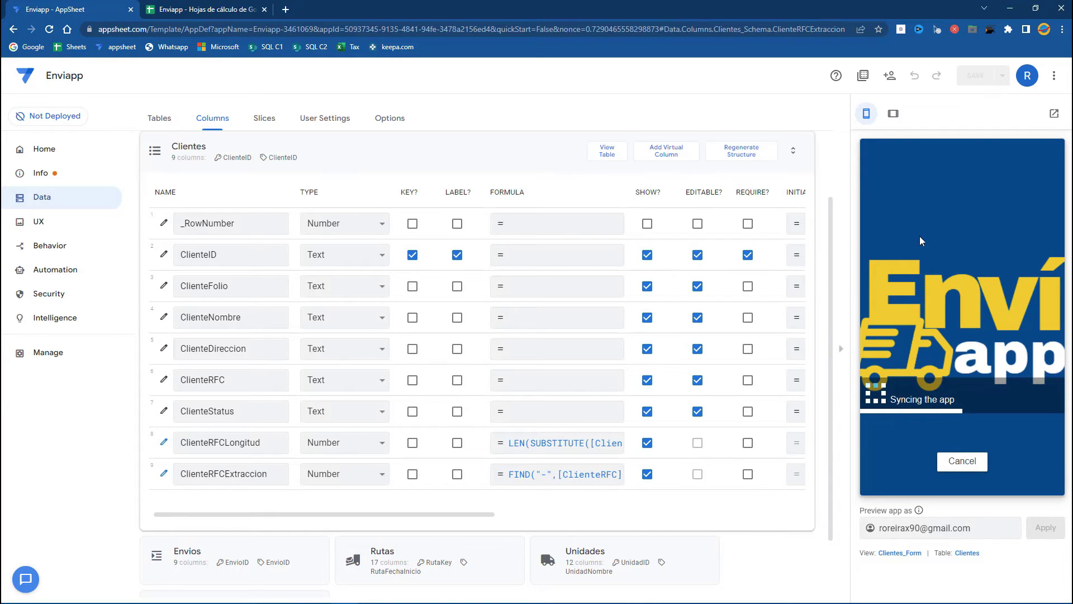
Retype a name-hyphen-México test value in the preview's ClienteRFC field, now giving extraction 13.
{"action": "scroll", "coordinate": [910, 303], "scroll_direction": "down", "scroll_amount": 2}
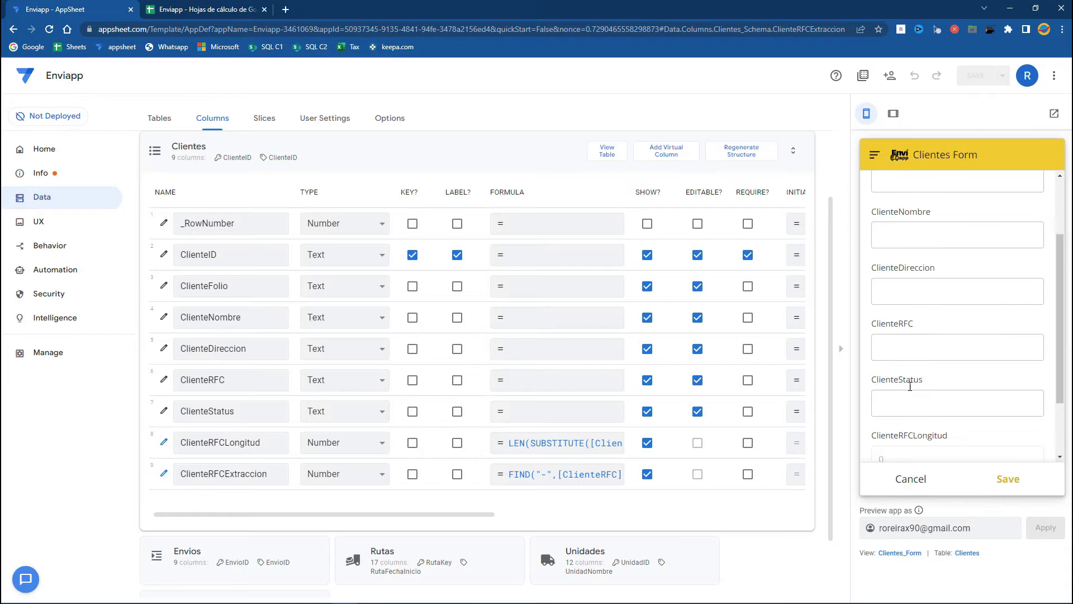
{"action": "left_click", "coordinate": [919, 326]}
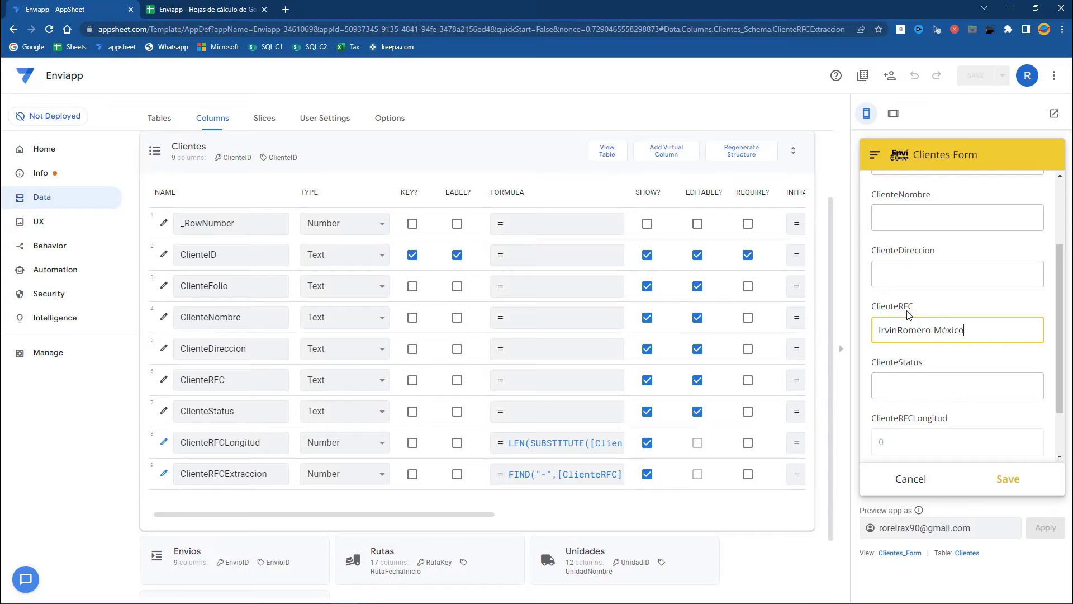
{"action": "scroll", "coordinate": [909, 315], "scroll_direction": "down", "scroll_amount": 1}
{"action": "left_click", "coordinate": [937, 401]}
{"action": "left_click", "coordinate": [614, 475]}
Rewrite the formula as MID([ClienteRFC],FIND("-",[ClienteRFC])+1,6).
{"action": "left_click_drag", "start_coordinate": [442, 162], "coordinate": [289, 160]}
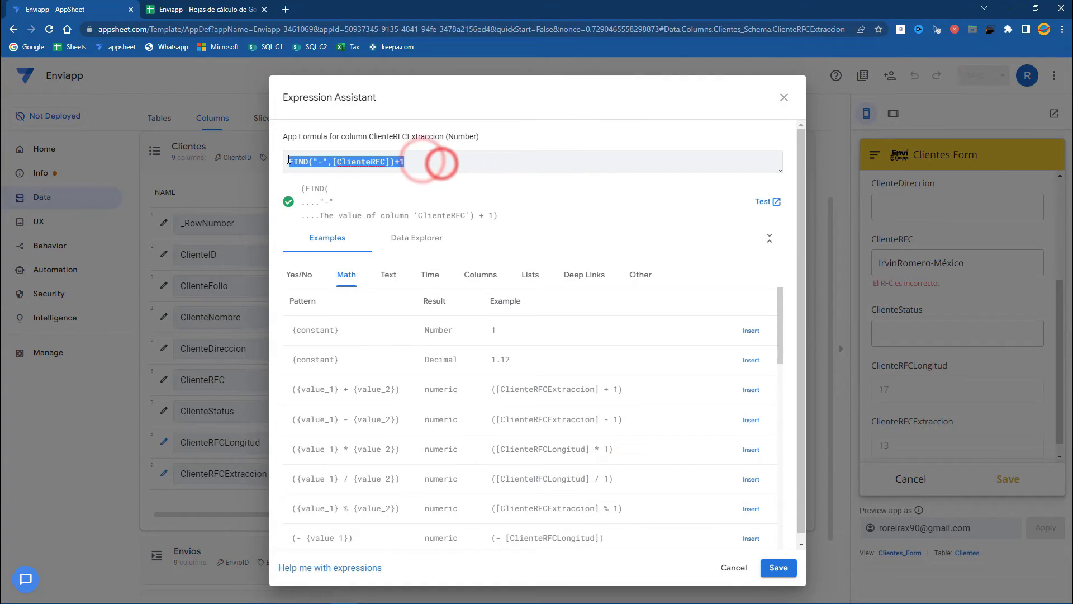
{"action": "key", "text": "Delete"}
{"action": "type", "text": "MID()"}
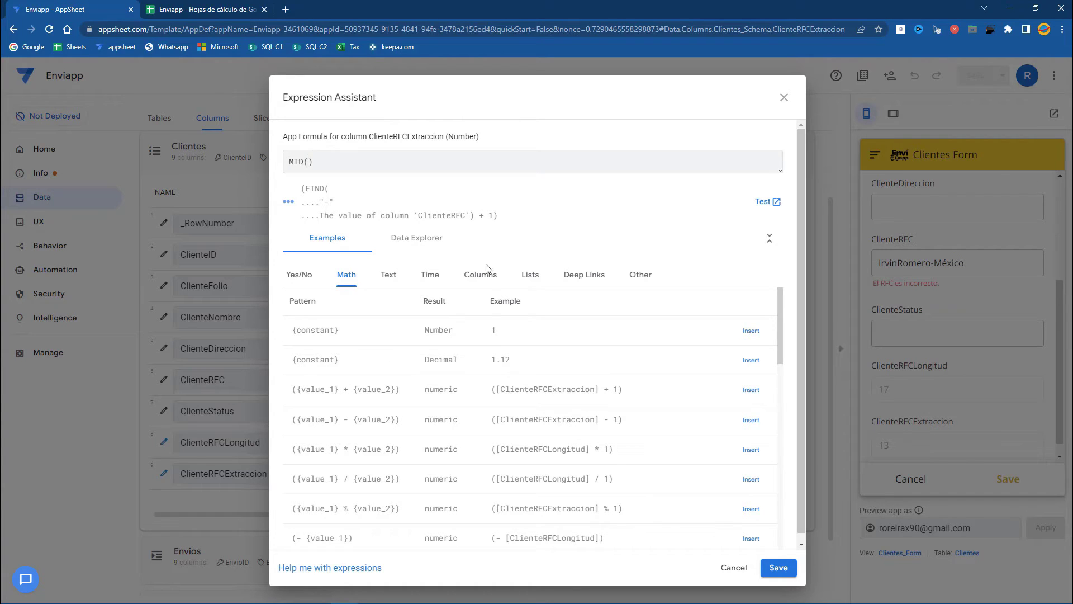
{"action": "left_click", "coordinate": [466, 248]}
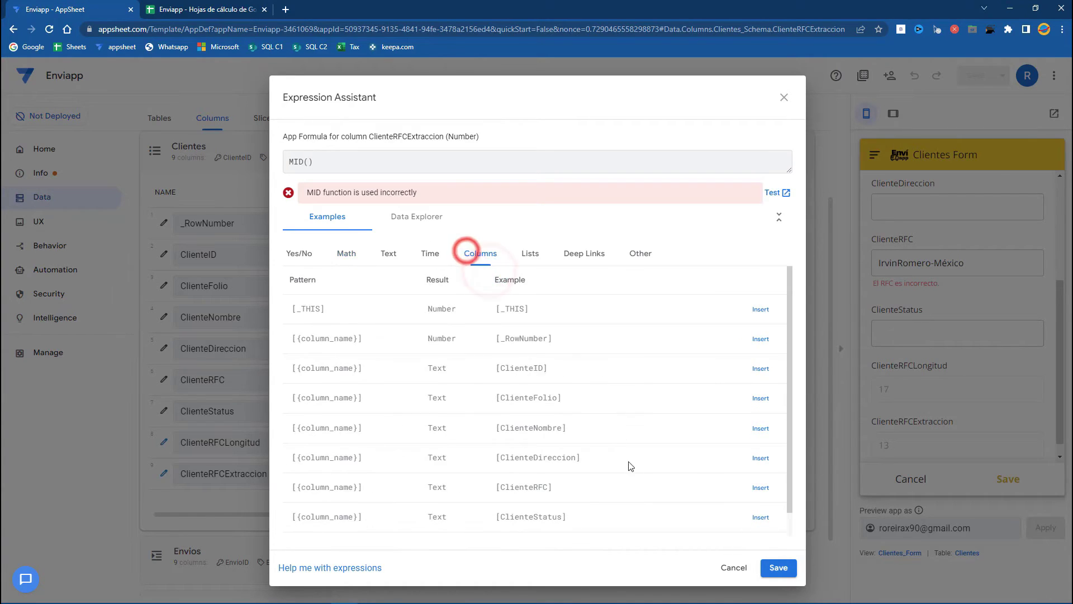
{"action": "left_click", "coordinate": [761, 487]}
{"action": "left_click", "coordinate": [364, 162]}
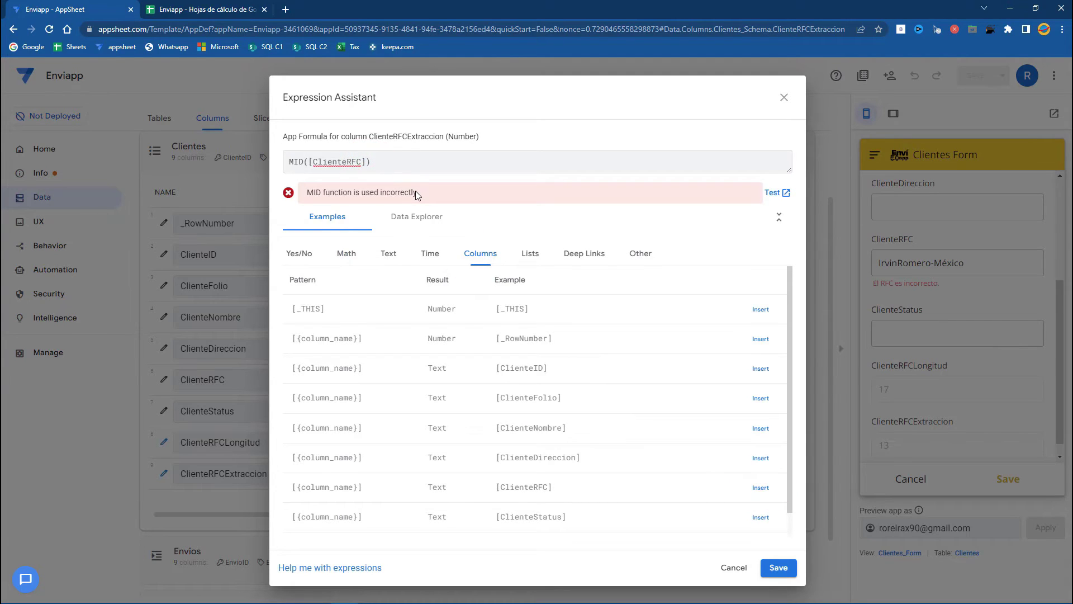
{"action": "type", "text": ","}
{"action": "type", "text": "FIND(\"-\",[ClienteRFC])+1"}
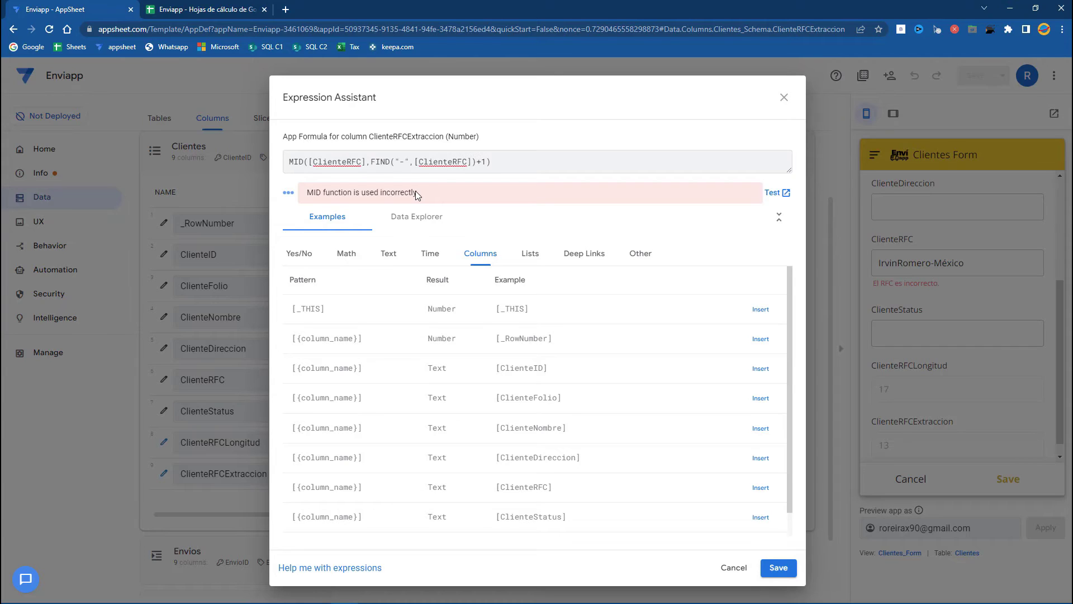
{"action": "type", "text": ","}
{"action": "left_click", "coordinate": [491, 162]}
{"action": "type", "text": "6"}
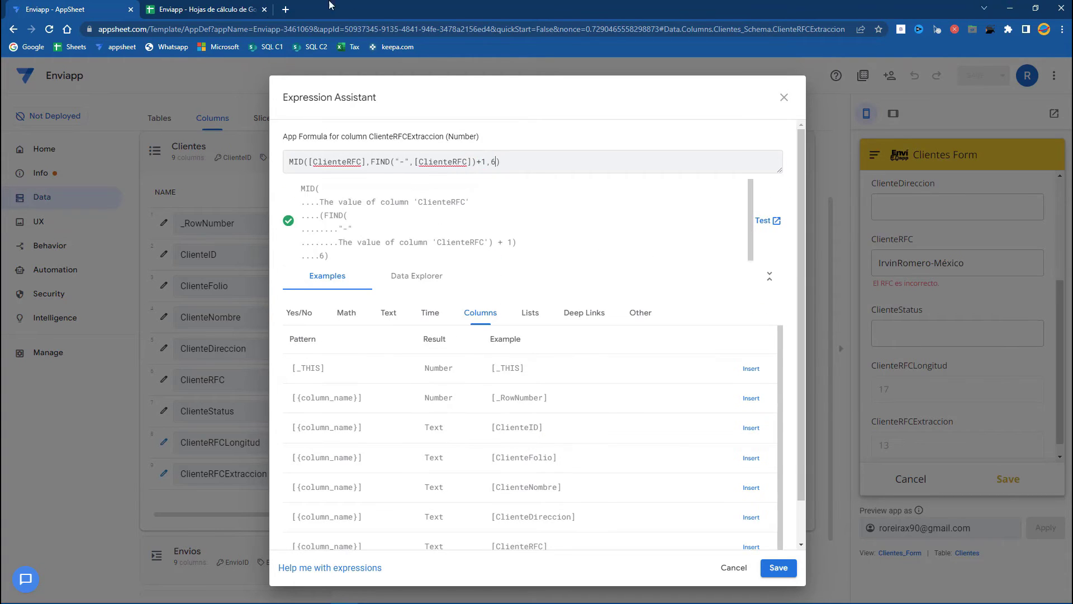
Add spaces after the commas in the MID formula.
{"action": "left_click", "coordinate": [371, 162]}
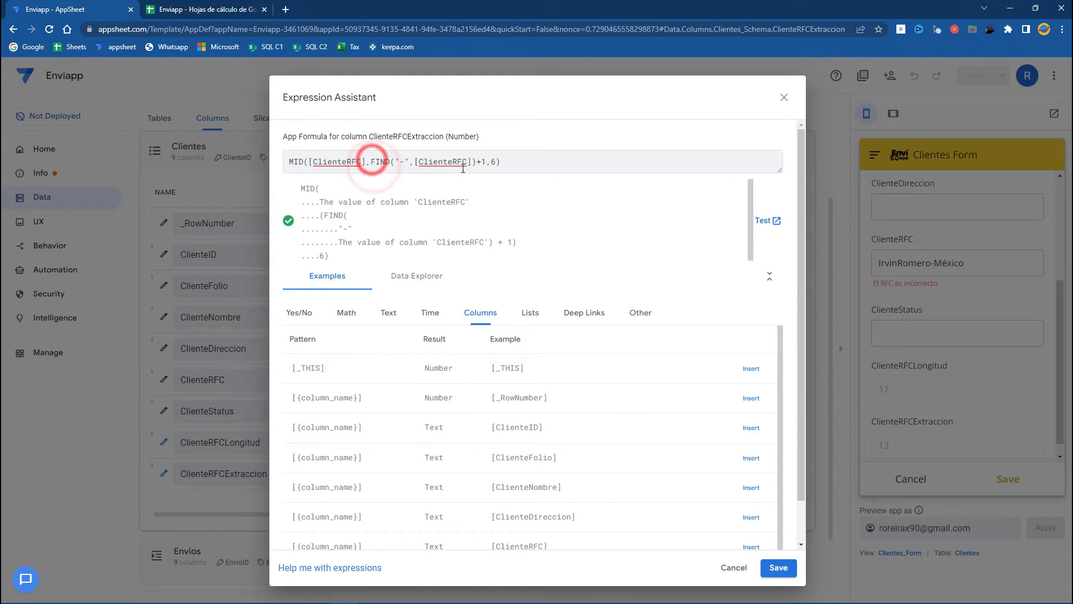
{"action": "left_click", "coordinate": [494, 162]}
{"action": "left_click", "coordinate": [545, 161]}
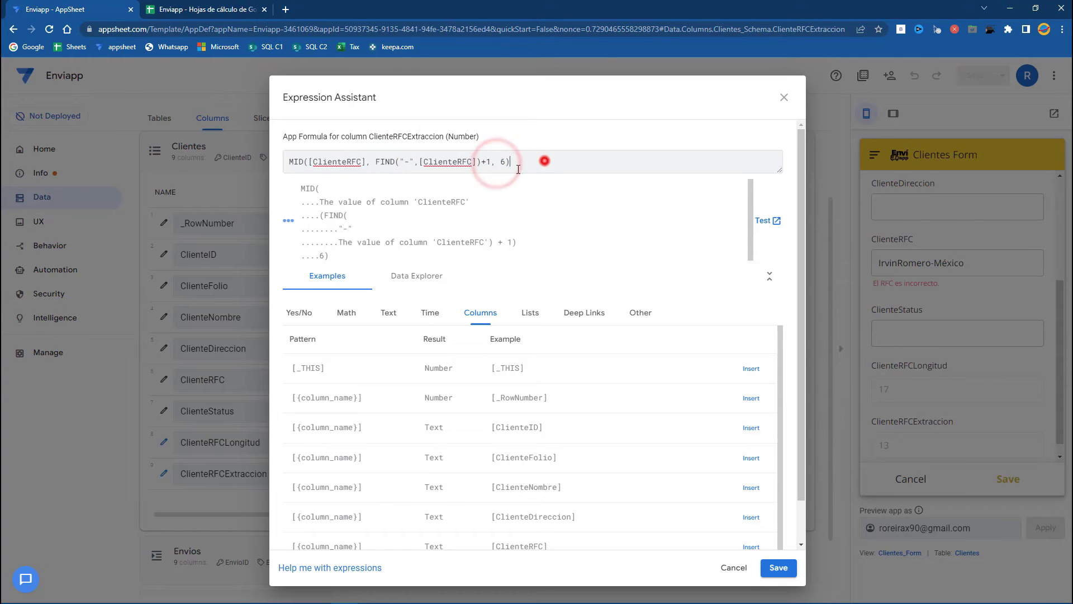
Highlight the [ClienteRFC], hyphen and start-position parts to explain them, then apply and save.
{"action": "mouse_move", "coordinate": [293, 164]}
{"action": "left_mouse_down"}
{"action": "mouse_move", "coordinate": [370, 165]}
{"action": "mouse_move", "coordinate": [309, 161]}
{"action": "left_mouse_up"}
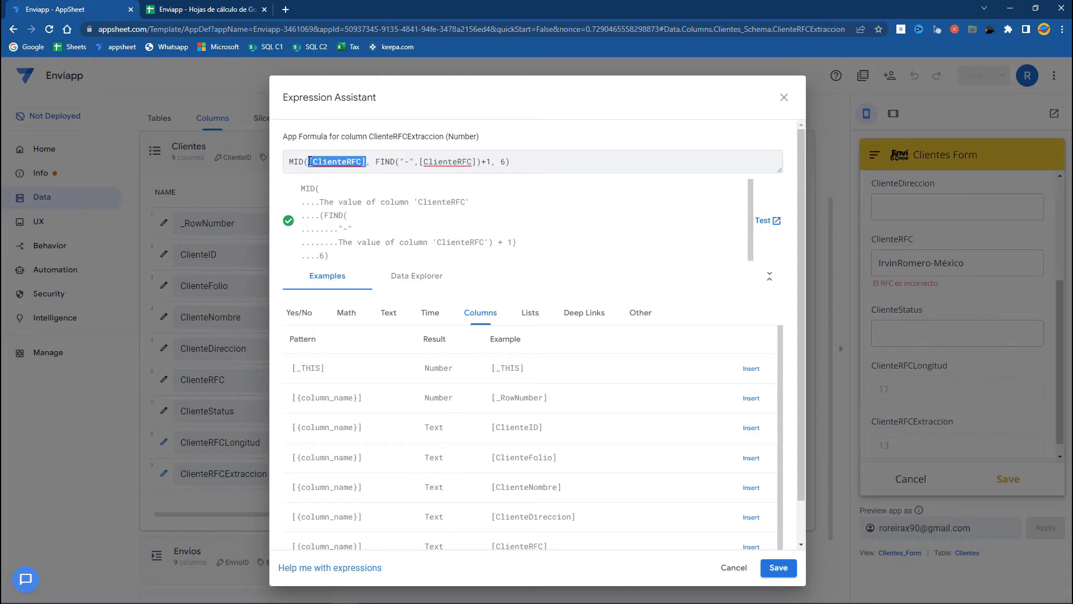
{"action": "mouse_move", "coordinate": [375, 163]}
{"action": "left_mouse_down"}
{"action": "mouse_move", "coordinate": [482, 162]}
{"action": "mouse_move", "coordinate": [485, 181]}
{"action": "left_mouse_up"}
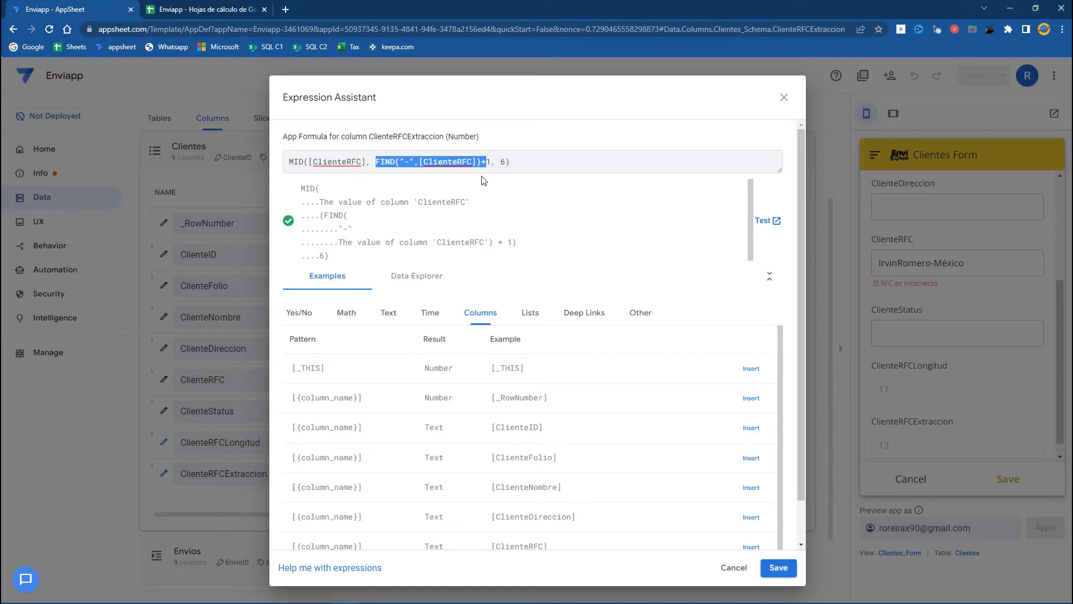
{"action": "left_click", "coordinate": [408, 164]}
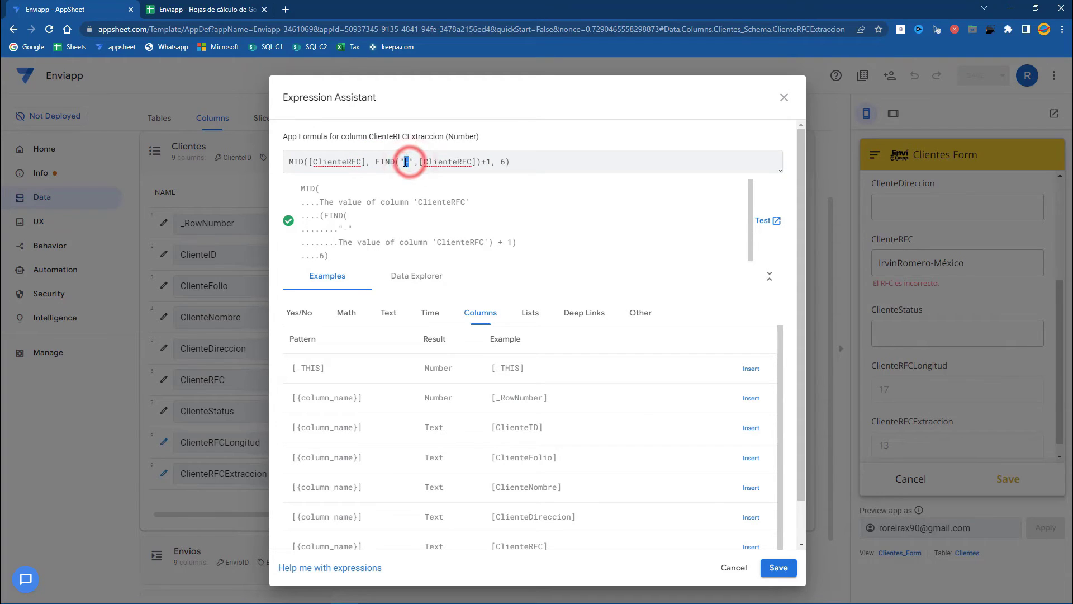
{"action": "double_click", "coordinate": [408, 162]}
{"action": "left_click", "coordinate": [488, 163]}
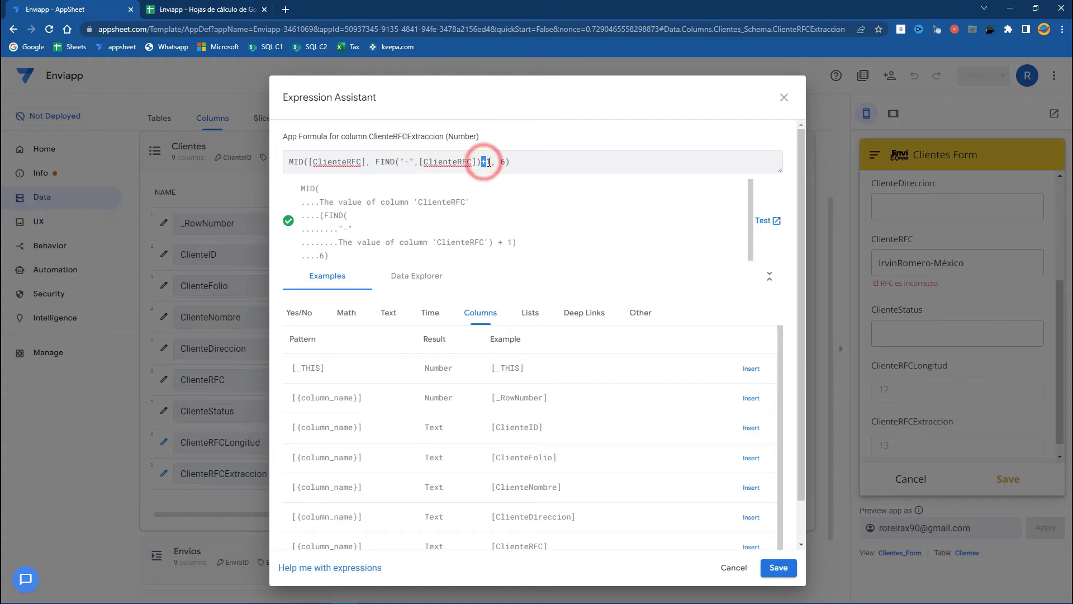
{"action": "left_click", "coordinate": [488, 163]}
{"action": "left_click_drag", "start_coordinate": [491, 163], "coordinate": [374, 162]}
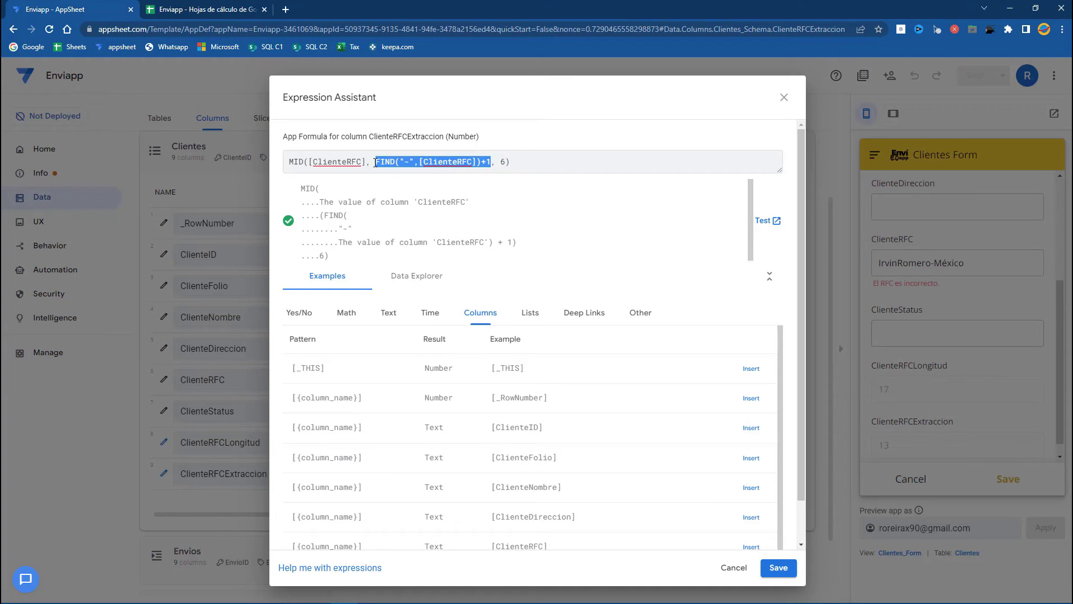
{"action": "left_click_drag", "start_coordinate": [388, 165], "coordinate": [490, 167]}
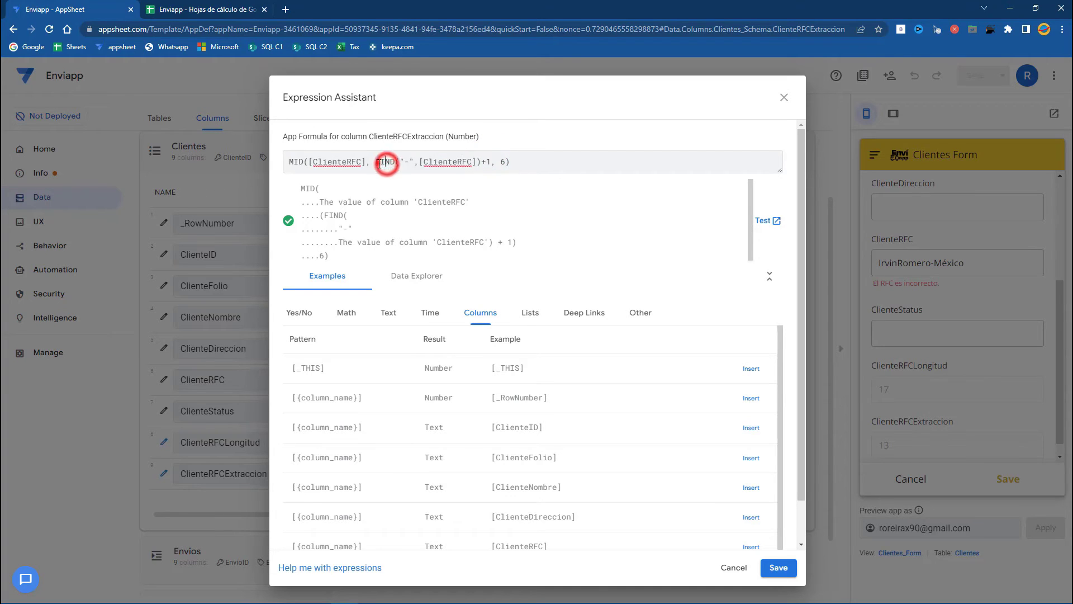
{"action": "left_click", "coordinate": [502, 164]}
{"action": "left_click", "coordinate": [515, 163]}
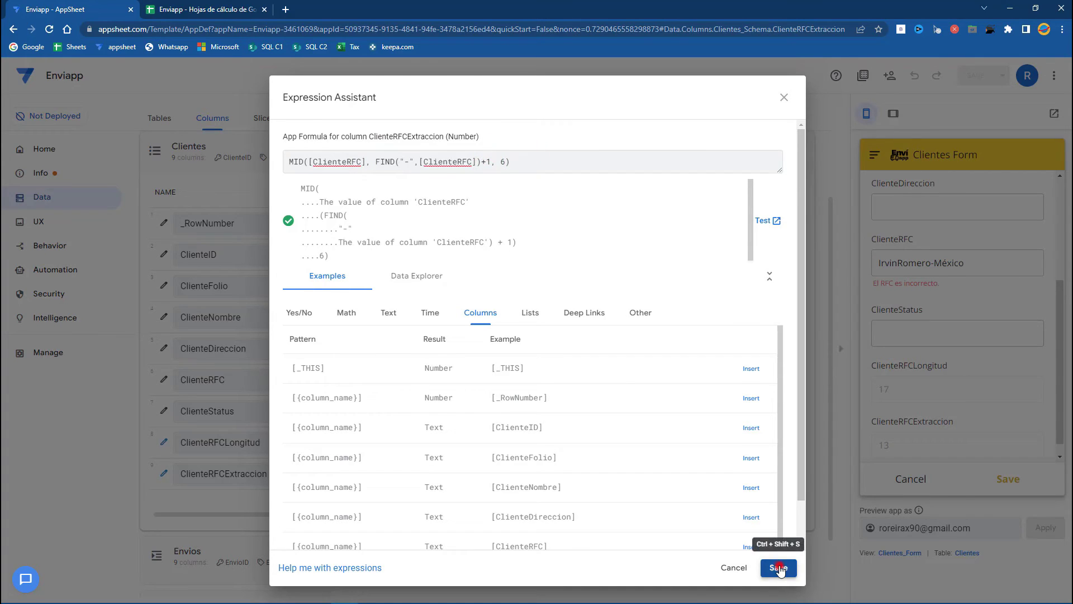
{"action": "left_click", "coordinate": [779, 567]}
{"action": "left_click", "coordinate": [969, 73]}
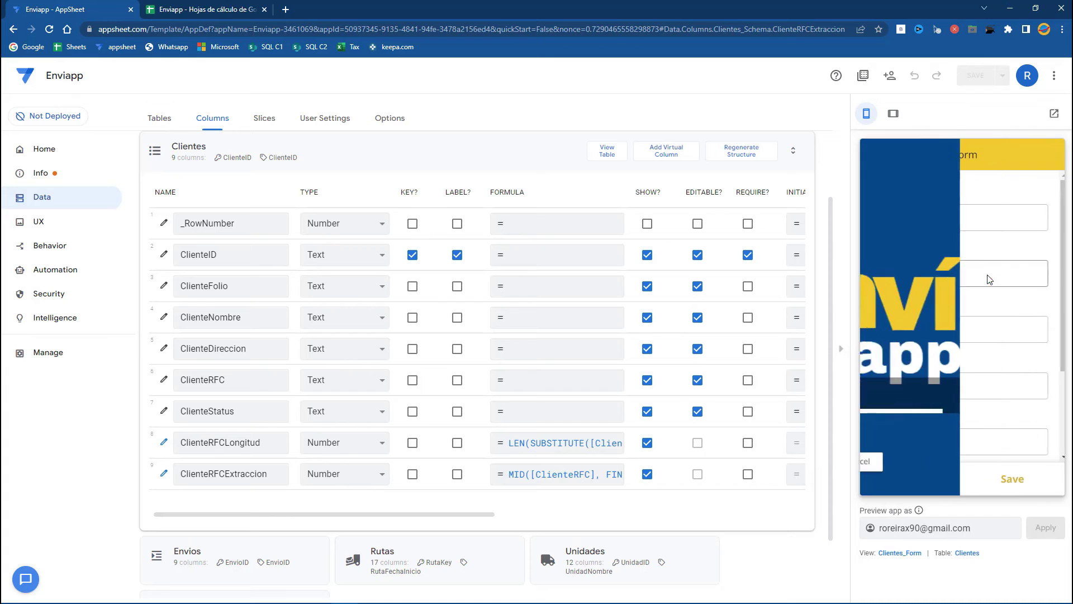
Enter a name-hyphen-Peru test value in the preview's ClienteRFC field.
{"action": "scroll", "coordinate": [910, 398], "scroll_direction": "down", "scroll_amount": 2}
{"action": "left_click", "coordinate": [911, 398]}
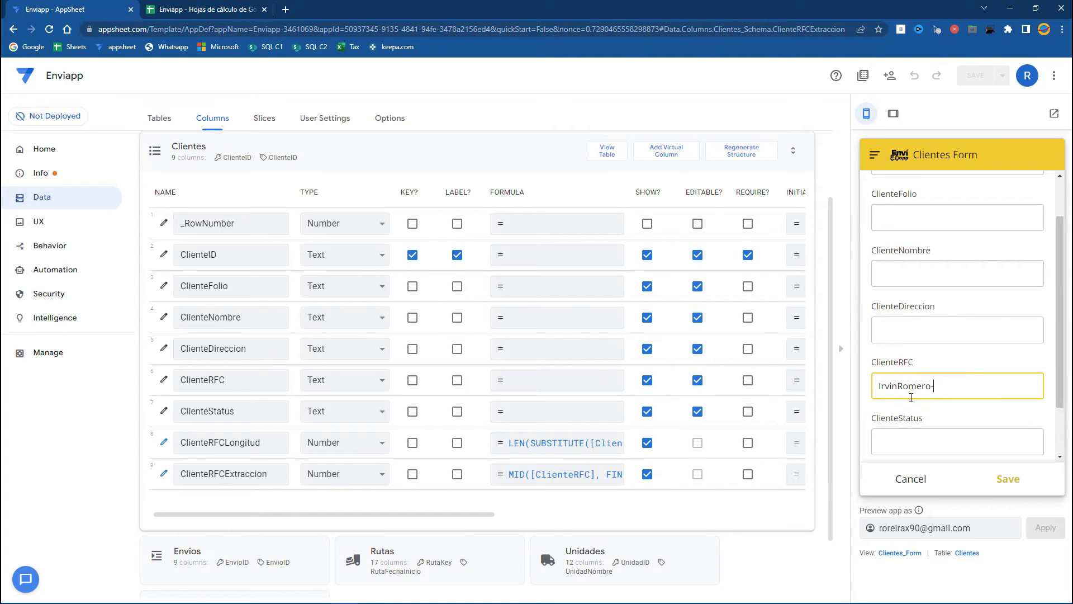
{"action": "left_click", "coordinate": [905, 435]}
{"action": "scroll", "coordinate": [904, 434], "scroll_direction": "down", "scroll_amount": 3}
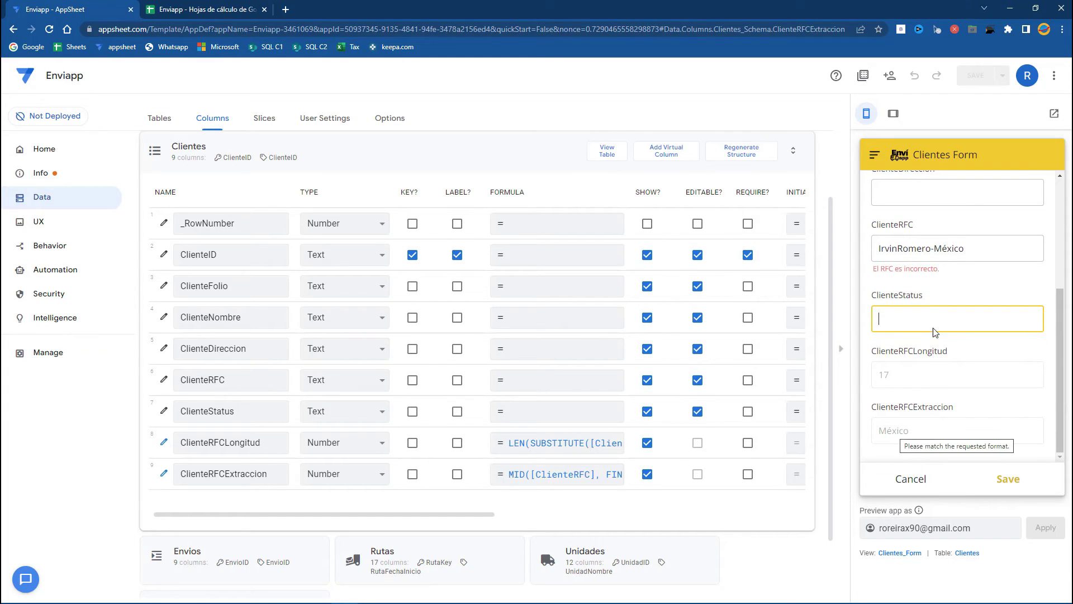
Change the test value's country to Argentina, which extracts only 'Argent'.
{"action": "left_click", "coordinate": [1007, 244]}
{"action": "left_click", "coordinate": [1005, 245]}
{"action": "key", "text": "BackSpace"}
{"action": "key", "text": "BackSpace"}
{"action": "type", "text": "In"}
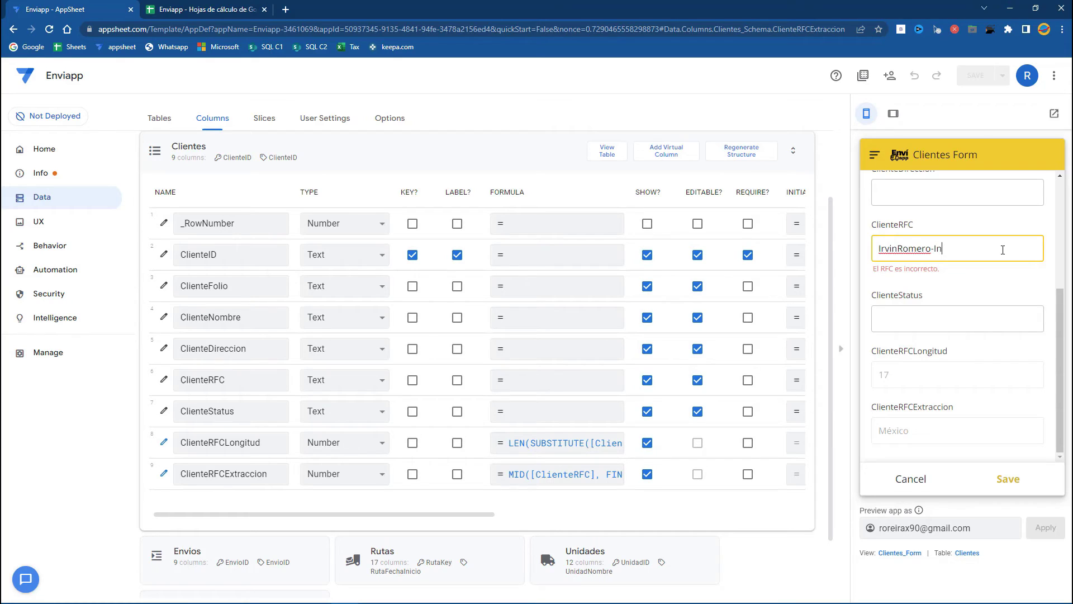
{"action": "key", "text": "BackSpace"}
{"action": "key", "text": "BackSpace"}
{"action": "key", "text": "BackSpace"}
{"action": "type", "text": "-"}
{"action": "left_click", "coordinate": [974, 311]}
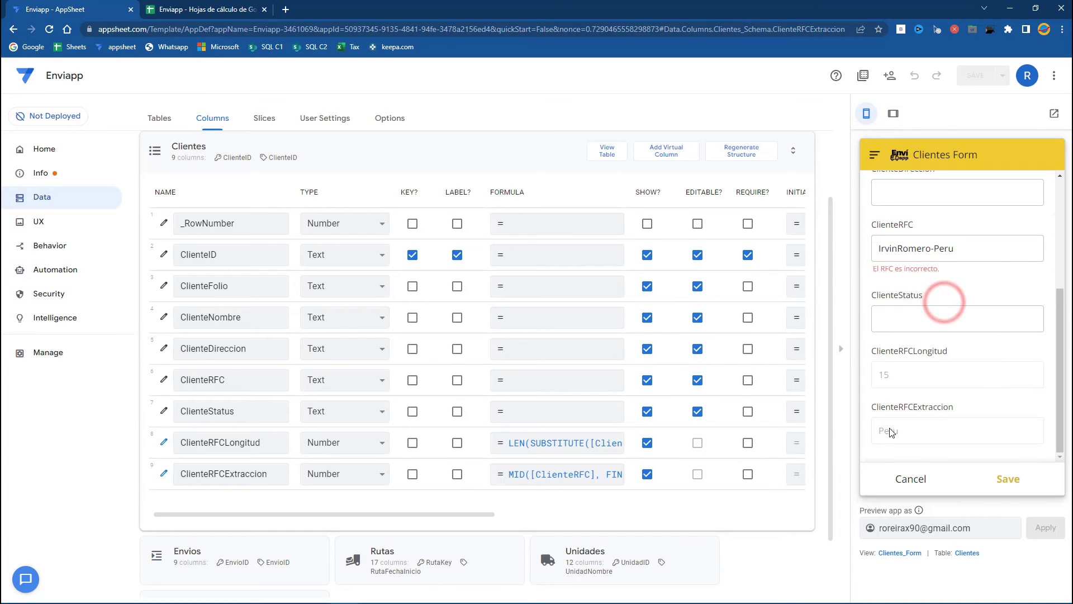
{"action": "double_click", "coordinate": [958, 252]}
{"action": "key", "text": "BackSpace"}
{"action": "type", "text": "Argentina"}
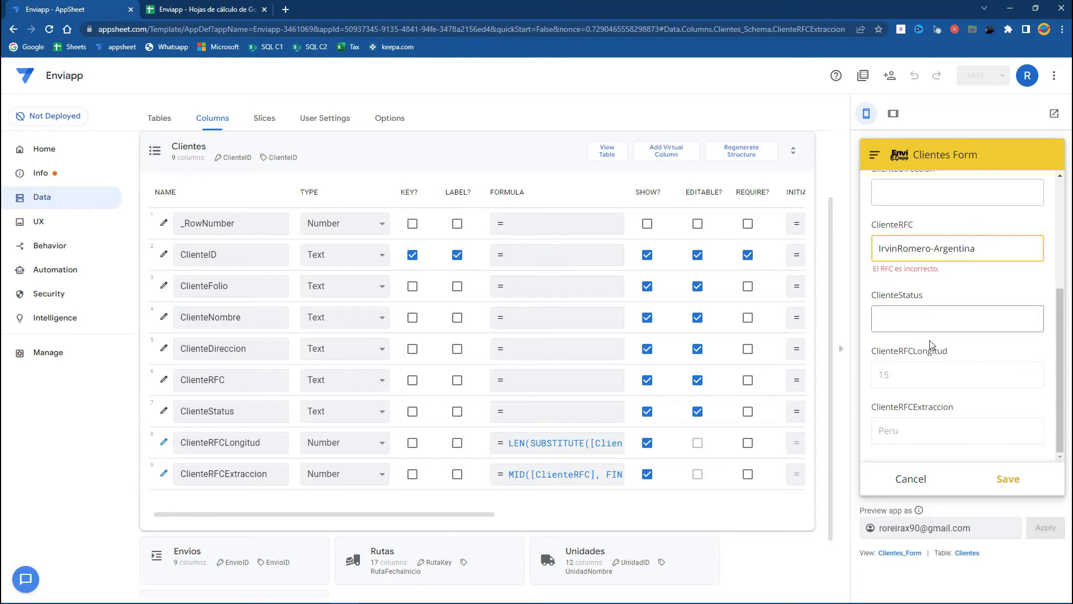
{"action": "left_click", "coordinate": [919, 321]}
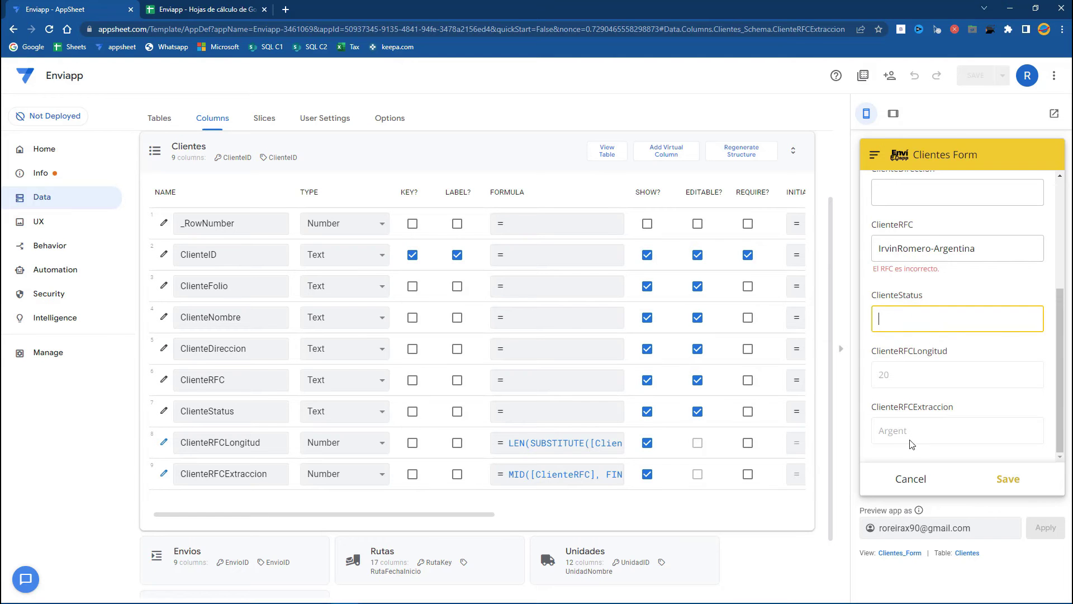
Replace the MID length argument 6 with 100 in the ClienteRFCExtraccion formula.
{"action": "left_click", "coordinate": [587, 475]}
{"action": "double_click", "coordinate": [505, 162]}
{"action": "key", "text": "BackSpace"}
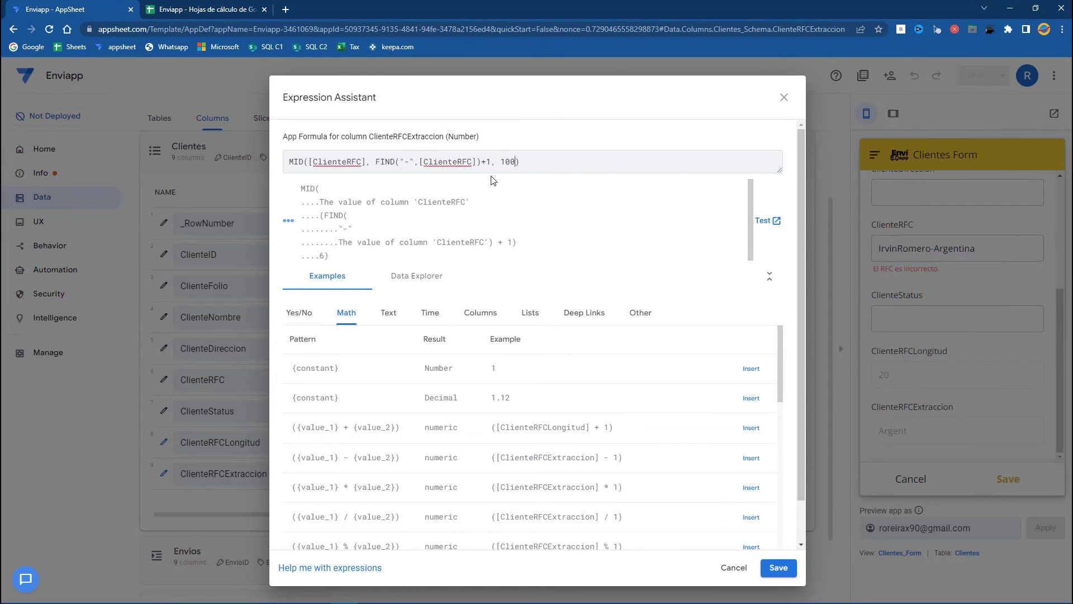
Apply and save the length-100 formula, then test a hyphenated value that extracts 'Argentina' in full.
{"action": "left_click", "coordinate": [777, 568]}
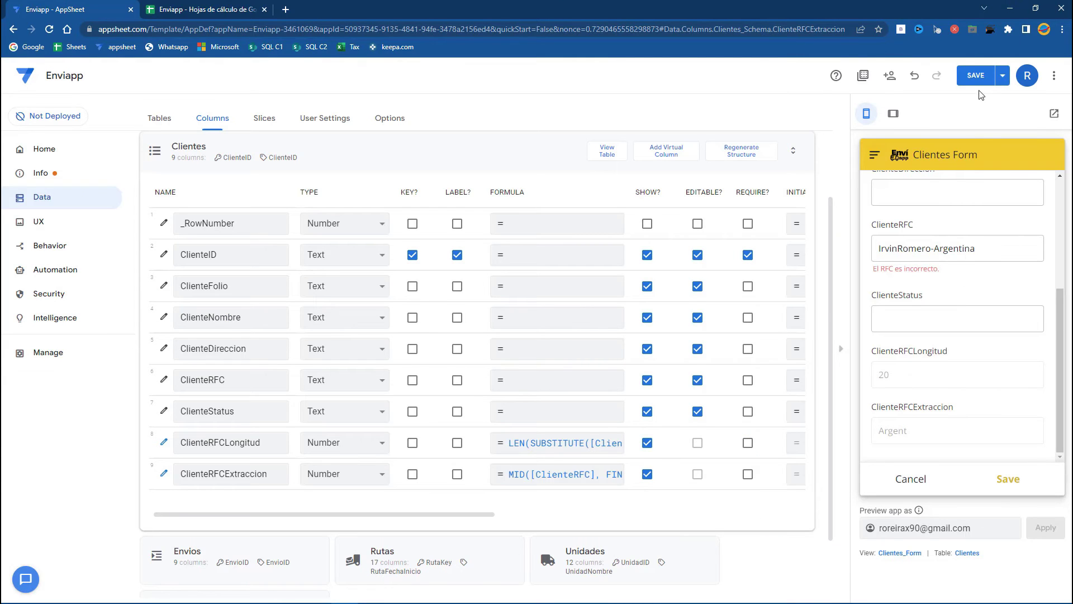
{"action": "left_click", "coordinate": [976, 75]}
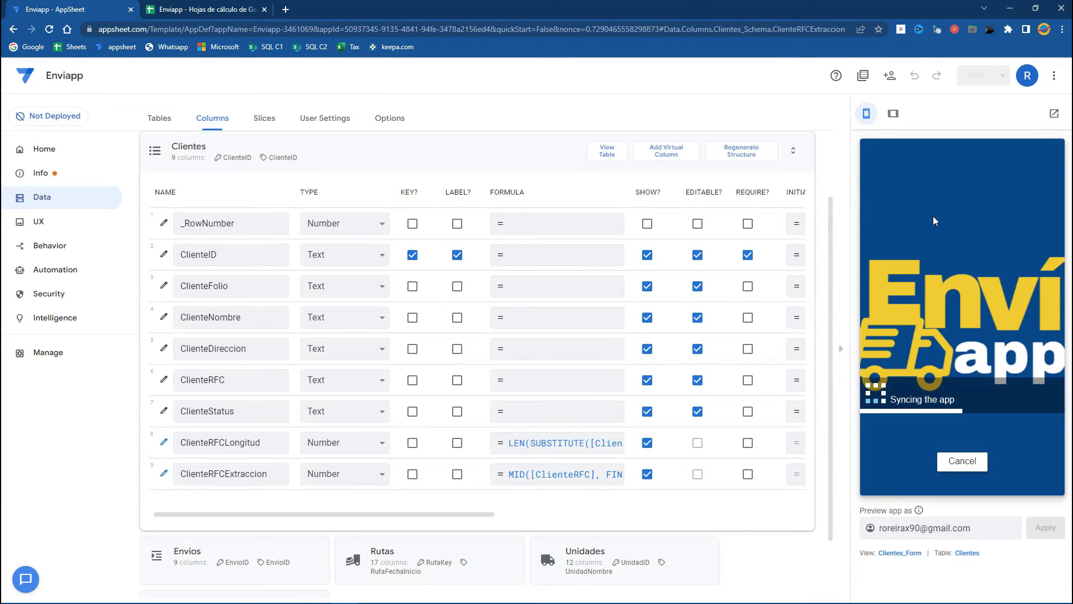
{"action": "left_click", "coordinate": [914, 322]}
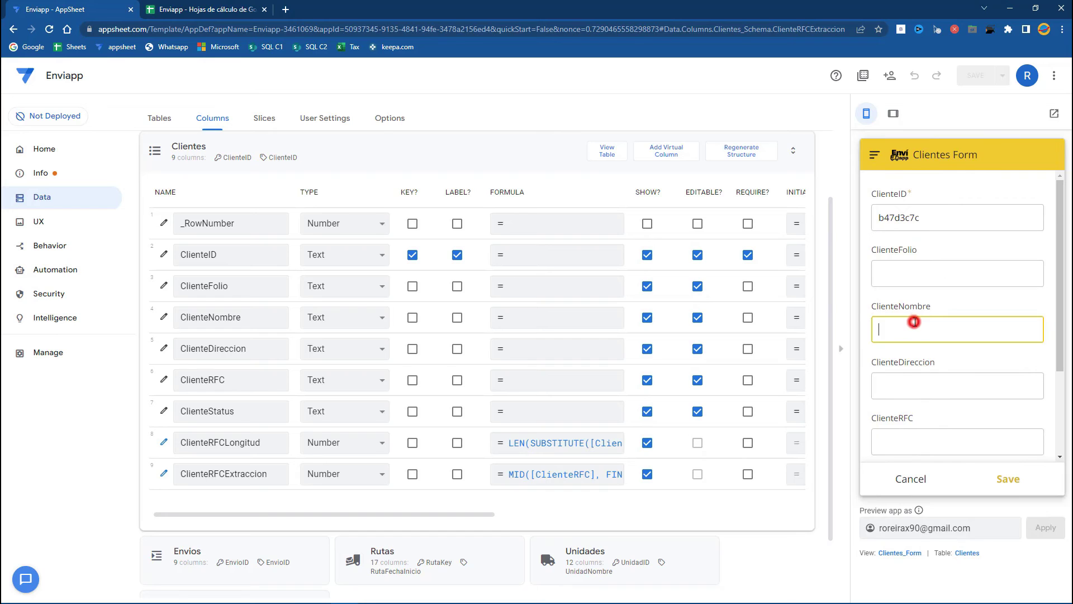
{"action": "scroll", "coordinate": [919, 349], "scroll_direction": "down", "scroll_amount": 2}
{"action": "left_click", "coordinate": [915, 340]}
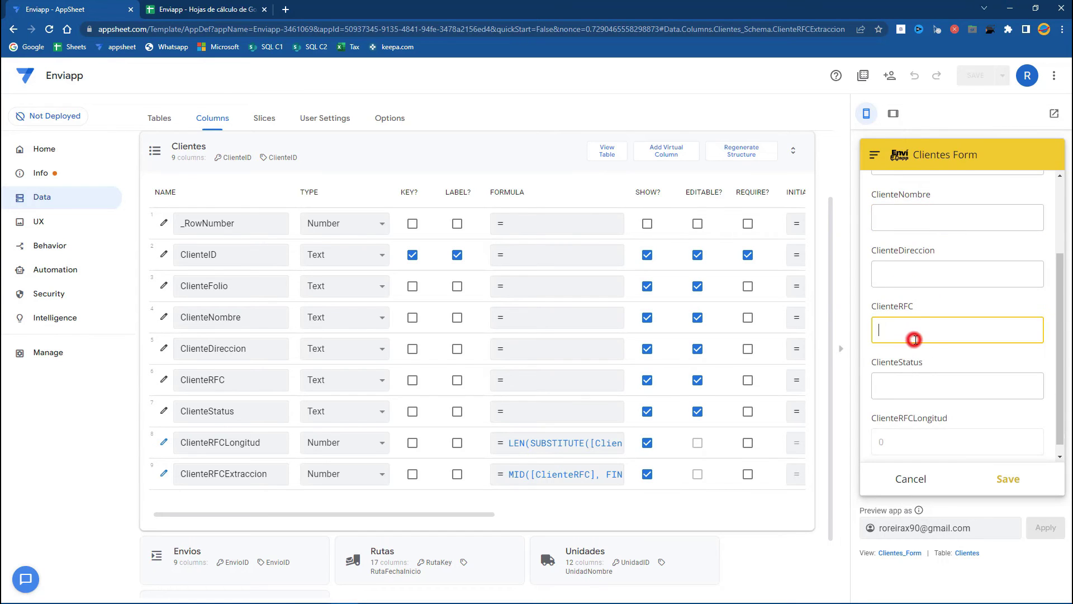
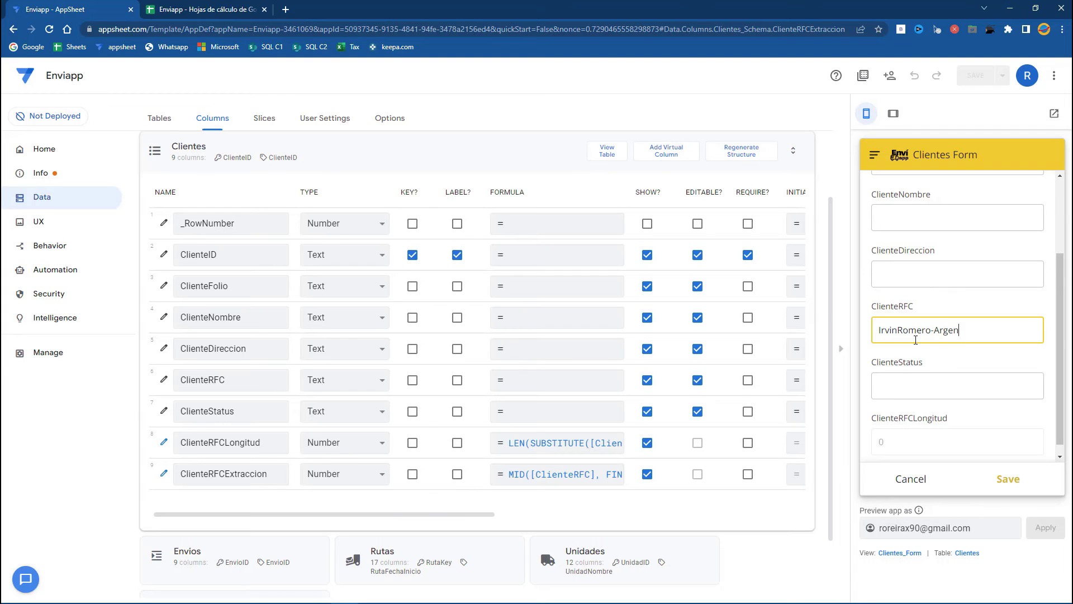
{"action": "left_click", "coordinate": [910, 378]}
{"action": "scroll", "coordinate": [911, 375], "scroll_direction": "down", "scroll_amount": 2}
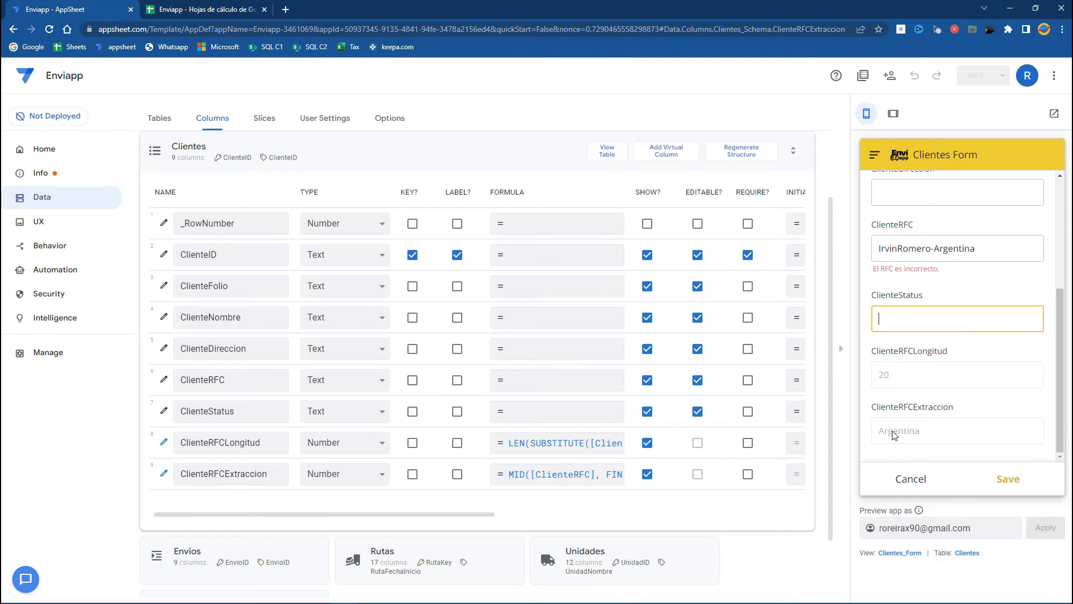
Replace the test value's hyphen with *, so the extraction returns the whole value, length 21.
{"action": "left_click", "coordinate": [938, 250]}
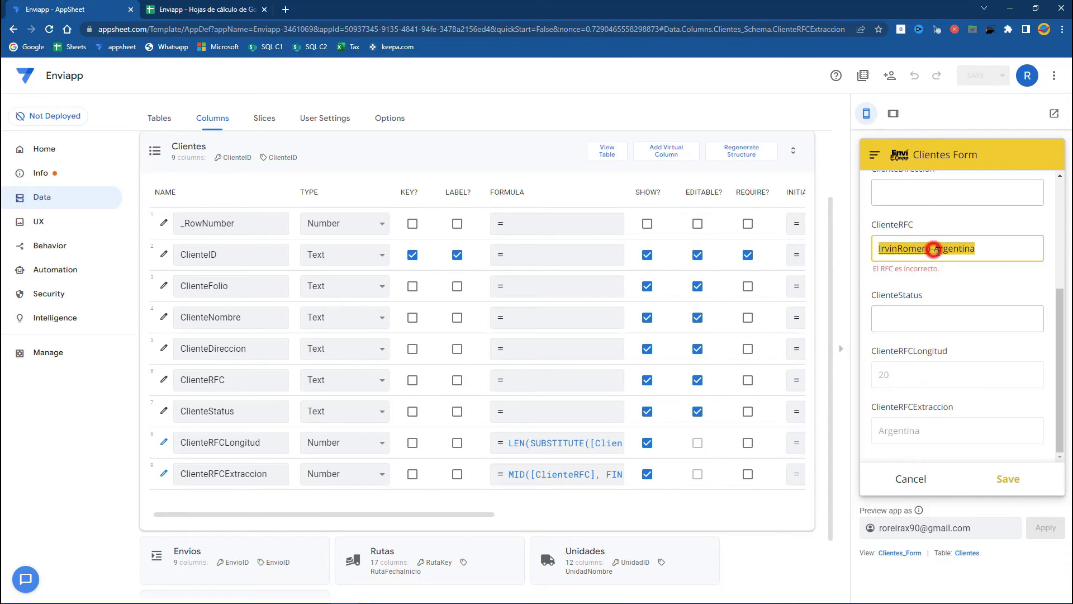
{"action": "key", "text": "BackSpace"}
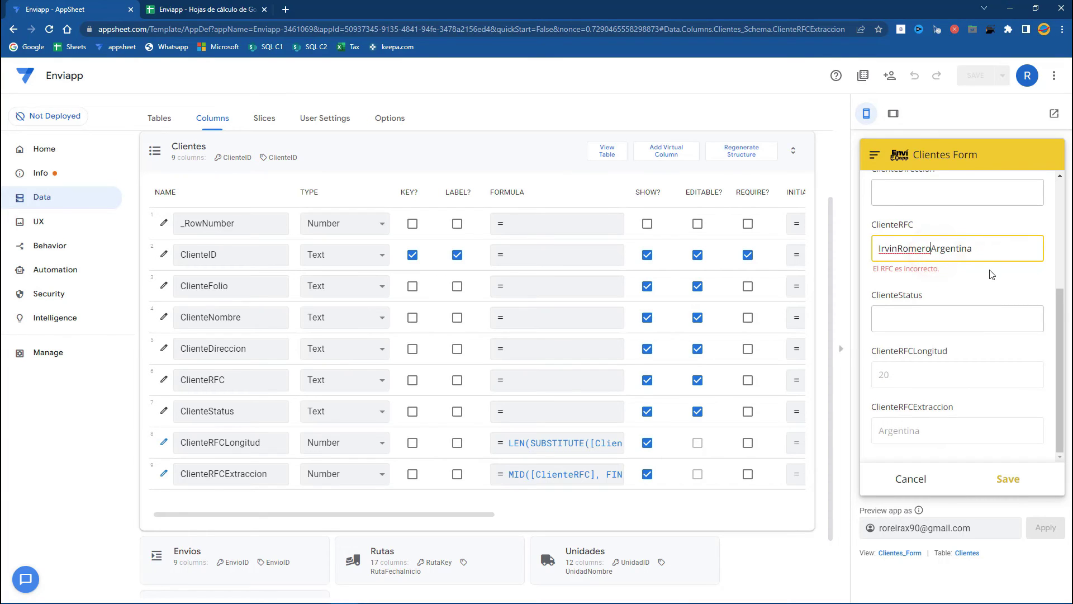
{"action": "type", "text": "*"}
{"action": "left_click", "coordinate": [963, 313]}
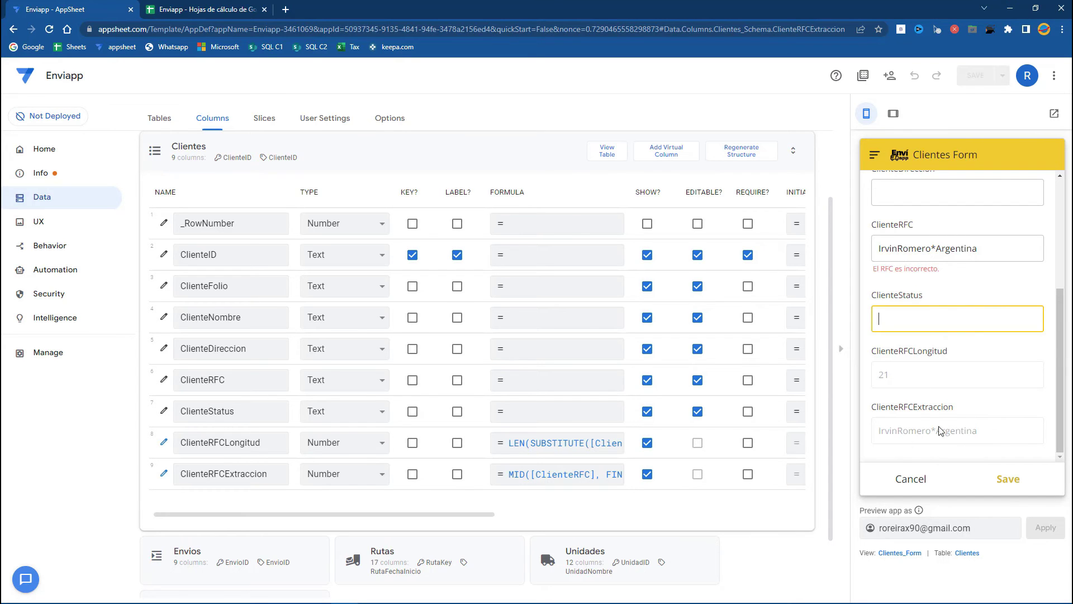
{"action": "triple_click", "coordinate": [935, 256]}
{"action": "left_click", "coordinate": [935, 252]}
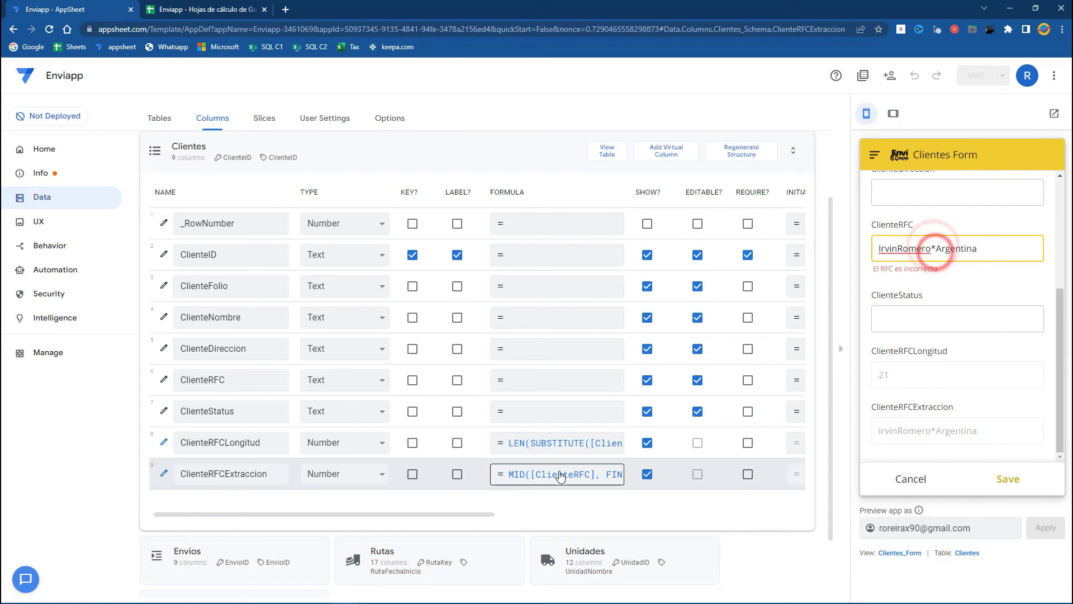
Change the formula's FIND search text from "-" to "*" and save the formula.
{"action": "left_click", "coordinate": [561, 474]}
{"action": "left_click", "coordinate": [408, 158]}
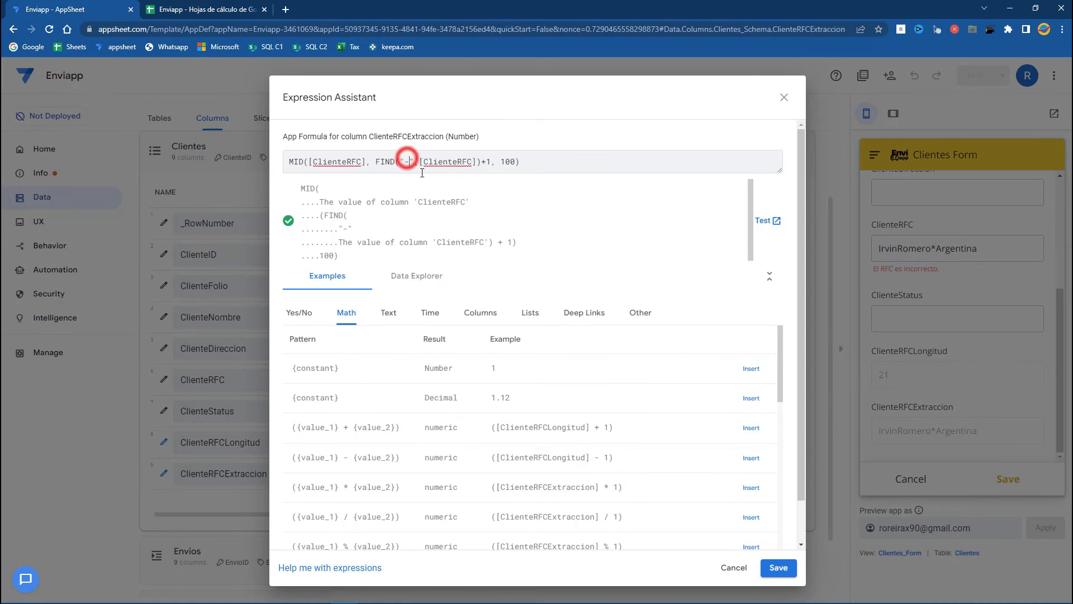
{"action": "key", "text": "BackSpace"}
{"action": "type", "text": "*"}
{"action": "double_click", "coordinate": [377, 164]}
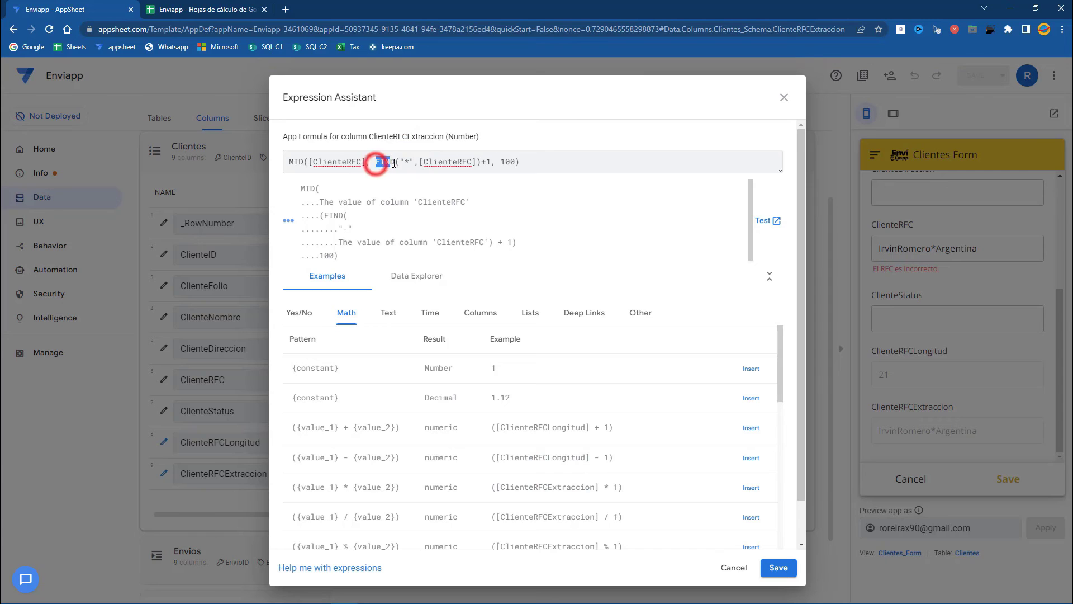
{"action": "double_click", "coordinate": [296, 163]}
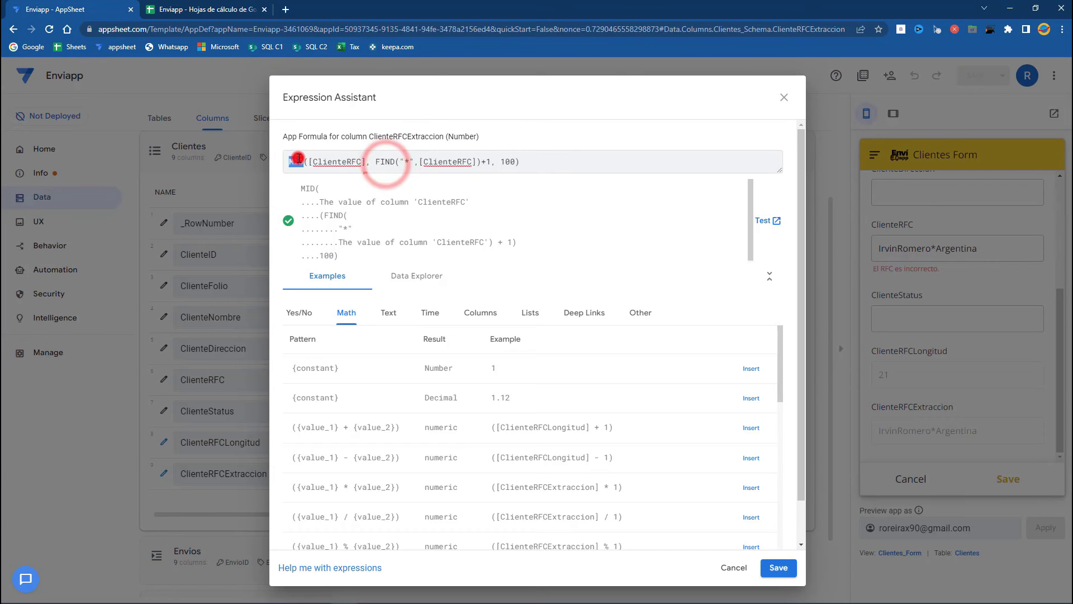
{"action": "left_click", "coordinate": [779, 568]}
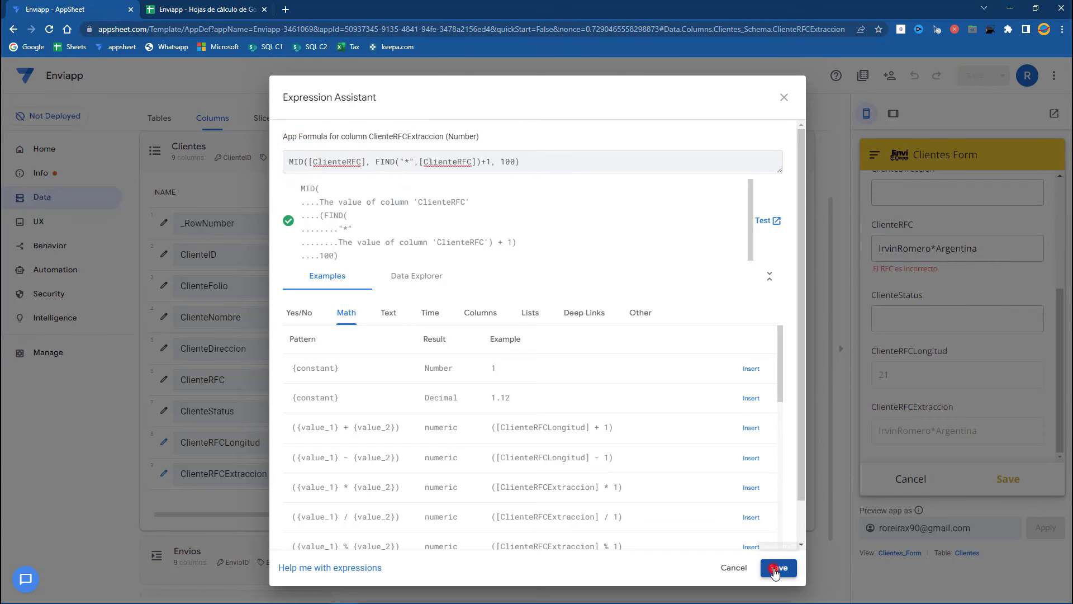
Save the app and test a name*Argentina value, which now extracts 'Argentina'.
{"action": "mouse_move", "coordinate": [982, 253]}
{"action": "left_mouse_down"}
{"action": "mouse_move", "coordinate": [971, 246]}
{"action": "mouse_move", "coordinate": [1013, 246]}
{"action": "left_mouse_up"}
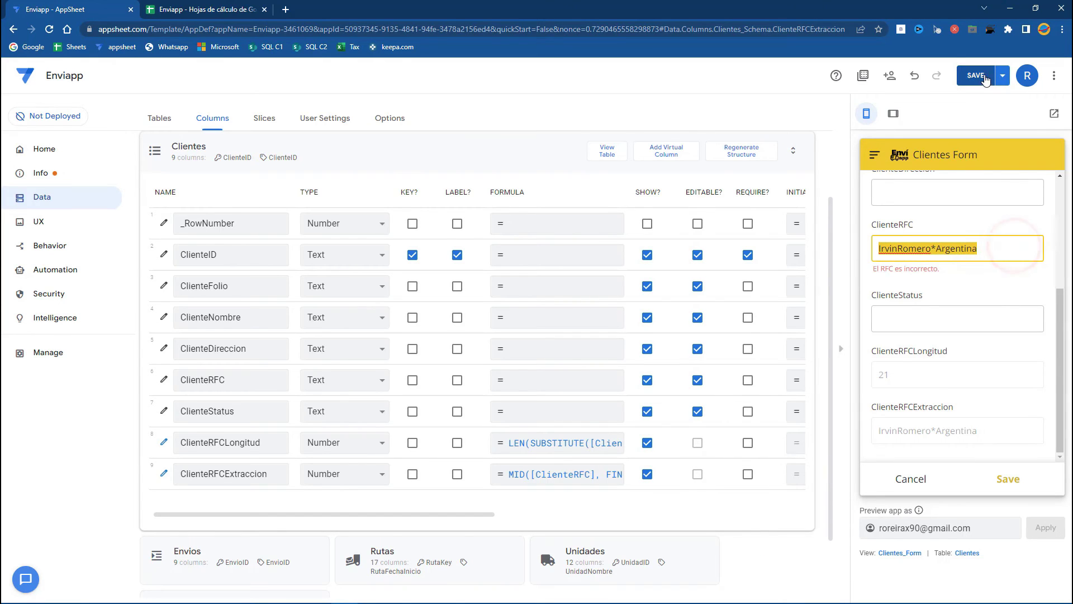
{"action": "left_click", "coordinate": [984, 77]}
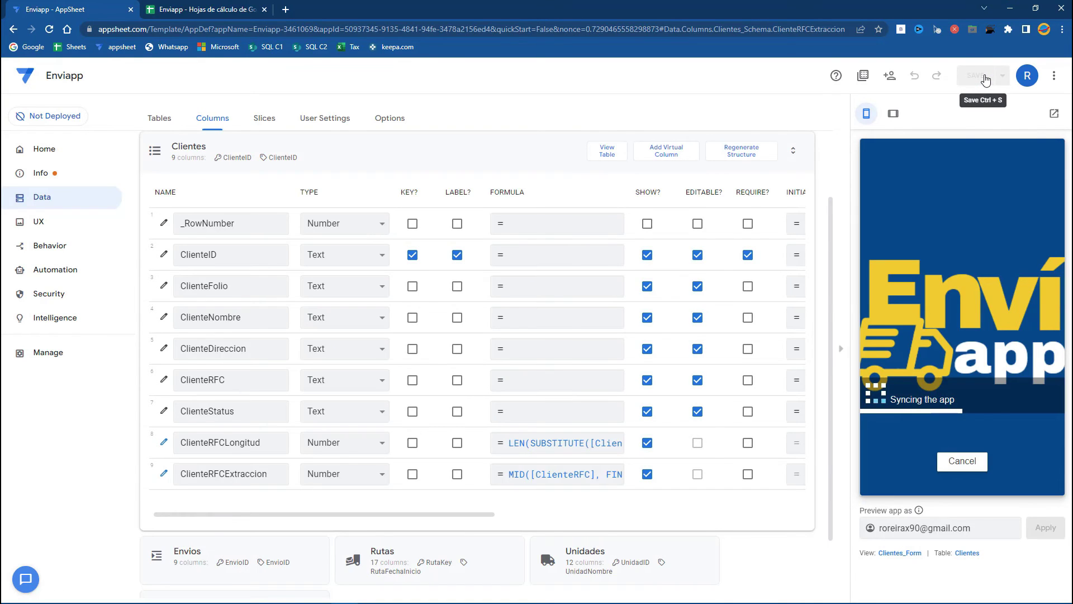
{"action": "scroll", "coordinate": [895, 335], "scroll_direction": "down", "scroll_amount": 2}
{"action": "scroll", "coordinate": [907, 326], "scroll_direction": "down", "scroll_amount": 1}
{"action": "left_click", "coordinate": [907, 326]}
{"action": "left_click", "coordinate": [911, 383]}
{"action": "scroll", "coordinate": [914, 393], "scroll_direction": "down", "scroll_amount": 1}
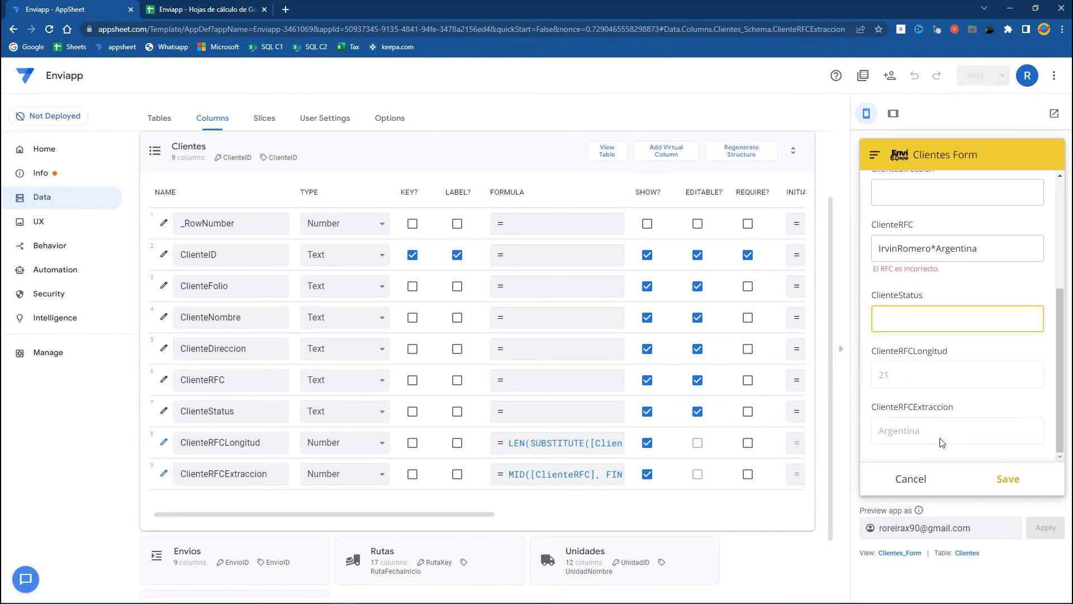
Replace the preview's ClienteRFC value with 123456-50, giving length 8 and the whole value extracted.
{"action": "left_click", "coordinate": [958, 254]}
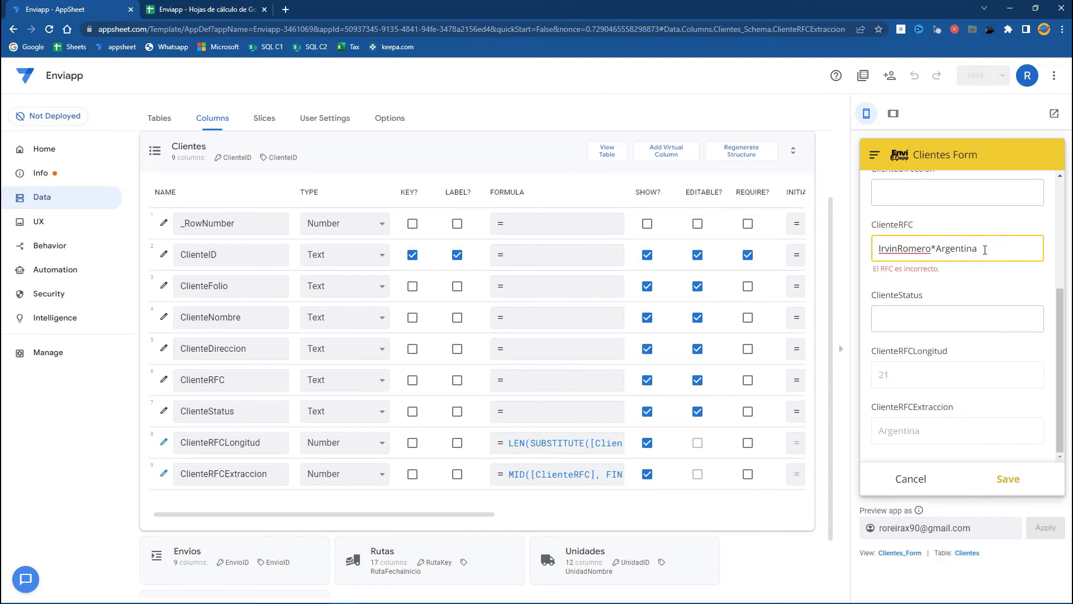
{"action": "triple_click", "coordinate": [989, 251]}
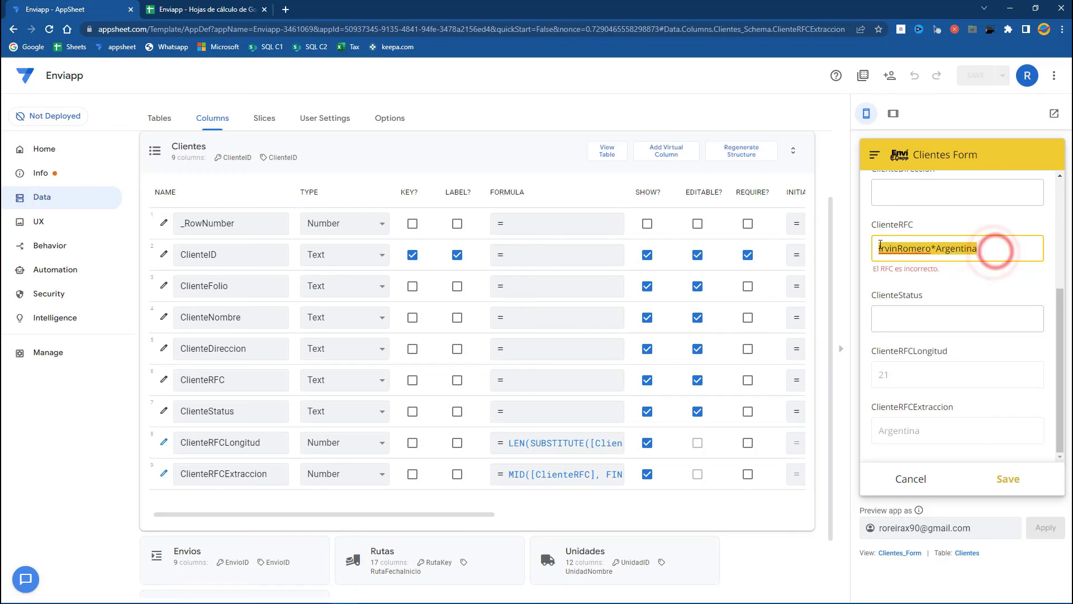
{"action": "type", "text": "10"}
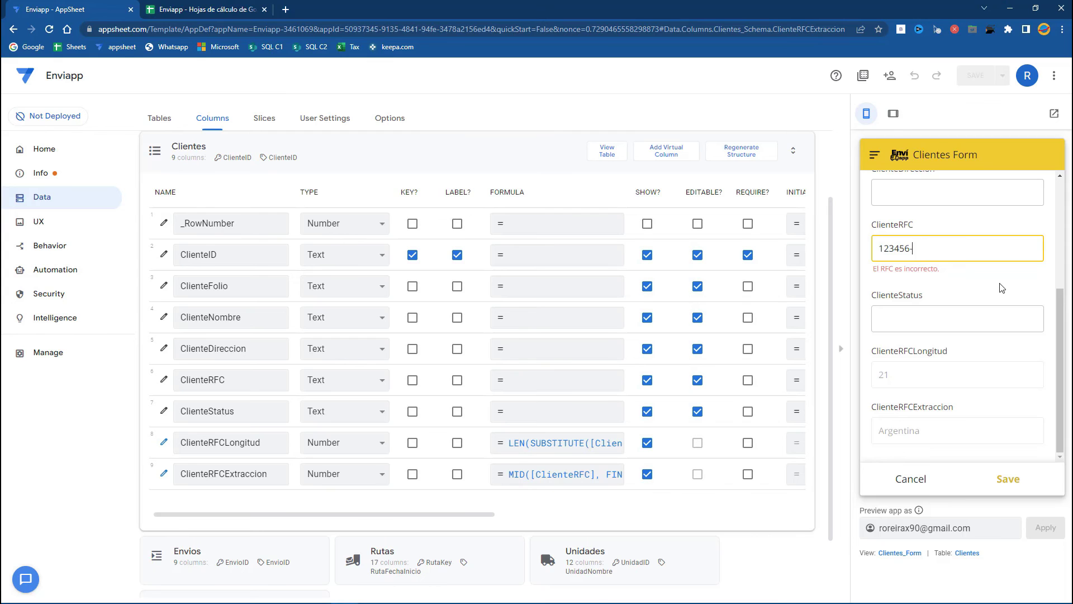
{"action": "type", "text": "50"}
{"action": "left_click", "coordinate": [976, 317]}
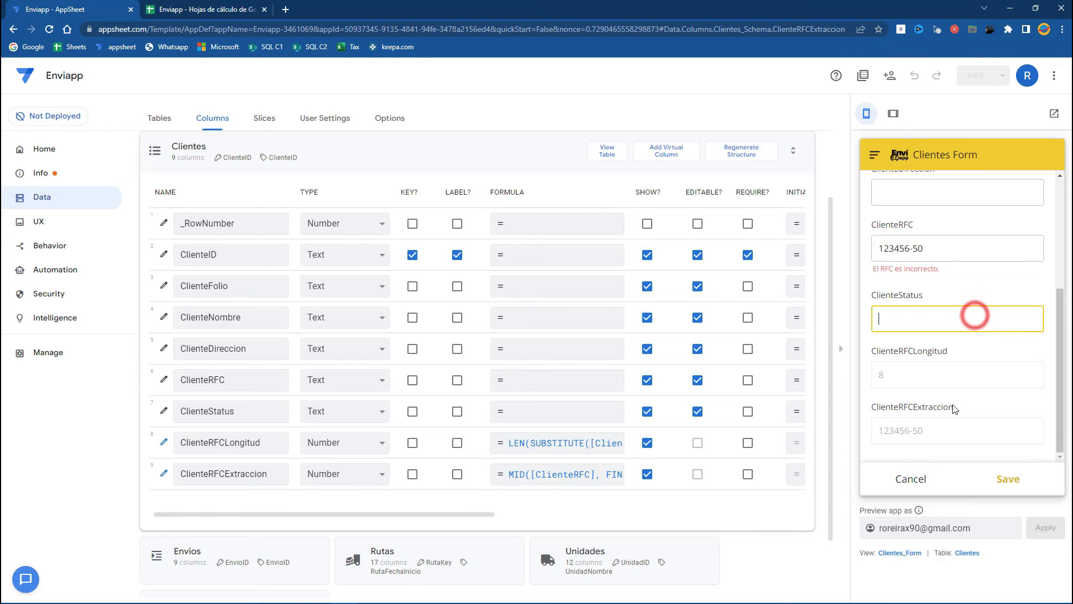
Switch the FIND search text back to "-", then save the formula and the app.
{"action": "left_click", "coordinate": [558, 474]}
{"action": "type", "text": "-\",[ClienteRFC])+1, 100)"}
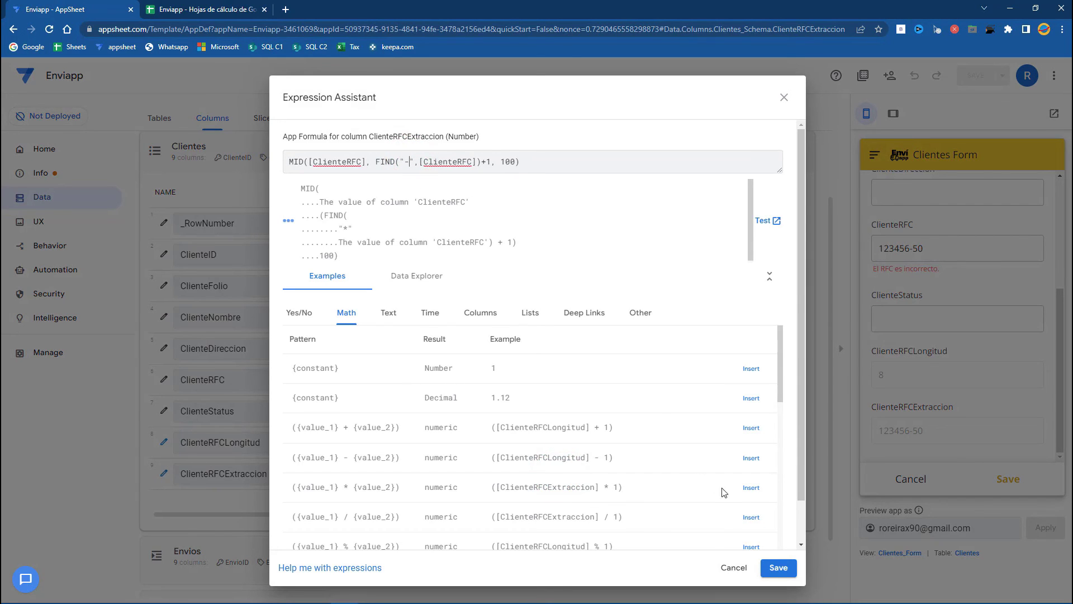
{"action": "left_click", "coordinate": [778, 568]}
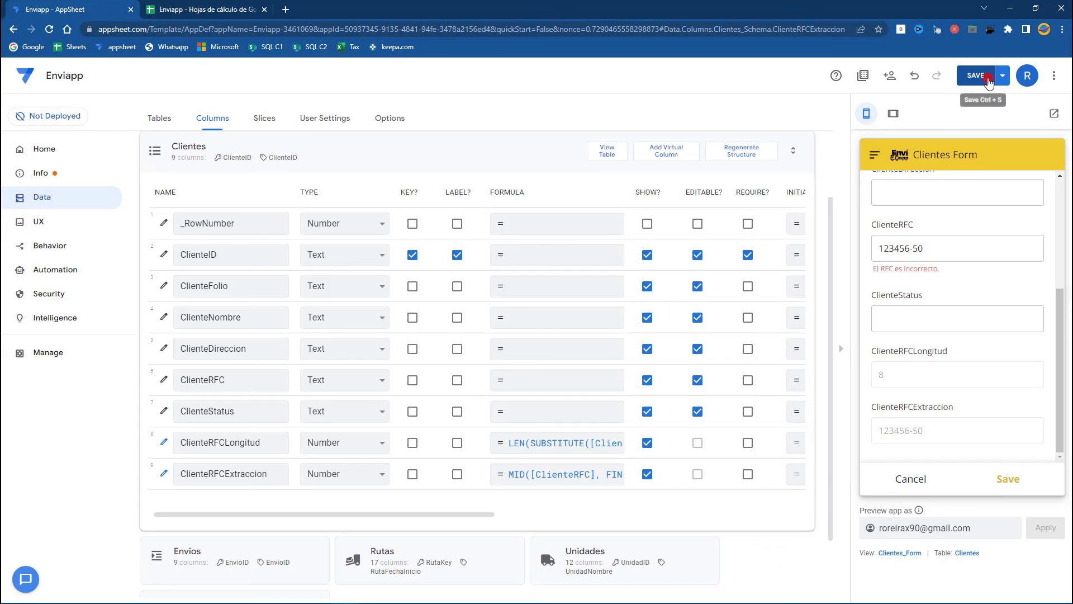
{"action": "left_click", "coordinate": [988, 78]}
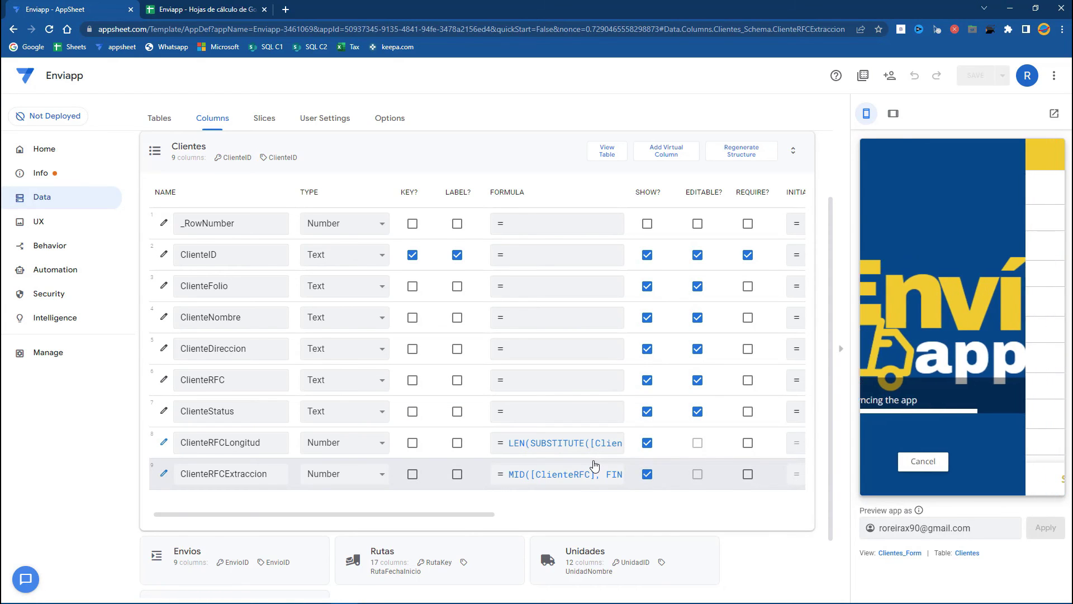
Enter 100000-500 as the preview's ClienteRFC, yielding extraction 500 and length 9.
{"action": "scroll", "coordinate": [727, 420], "scroll_direction": "down", "scroll_amount": 2}
{"action": "scroll", "coordinate": [928, 372], "scroll_direction": "down", "scroll_amount": 2}
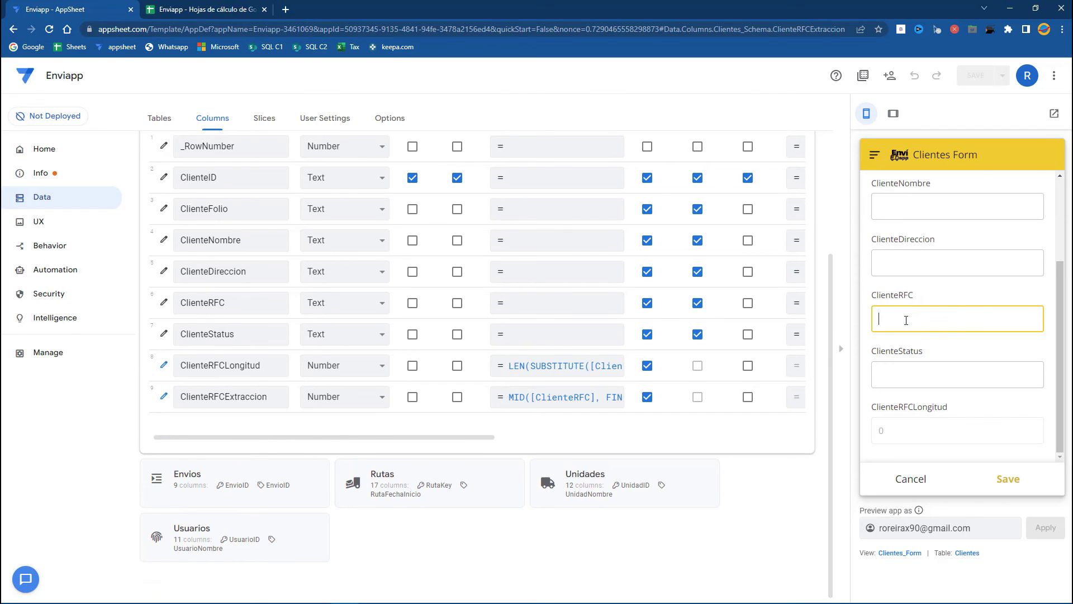
{"action": "key", "text": "ctrl+a"}
{"action": "type", "text": "10"}
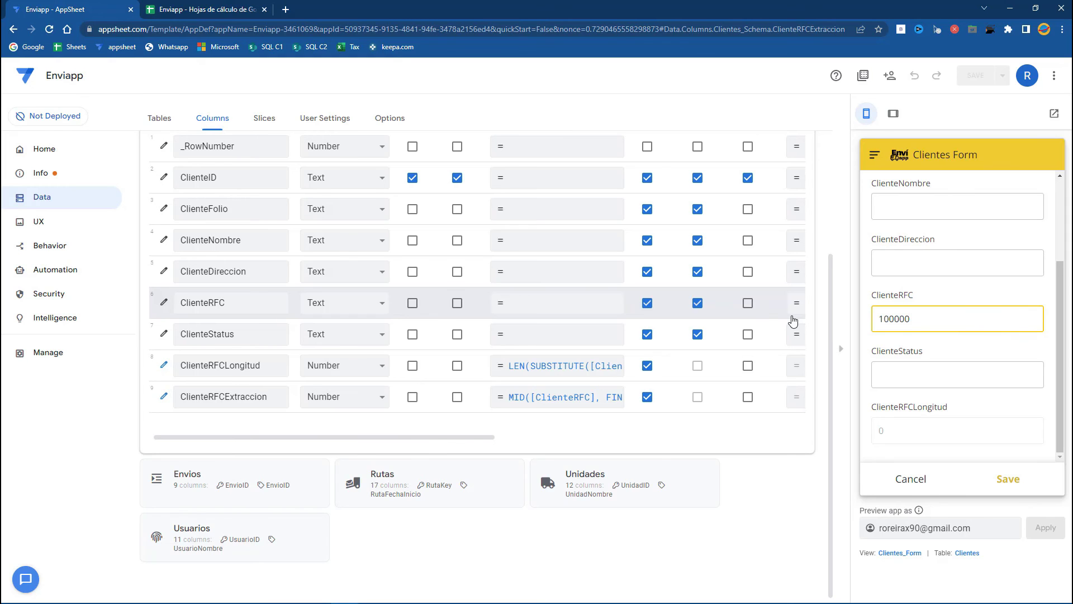
{"action": "left_click", "coordinate": [565, 394]}
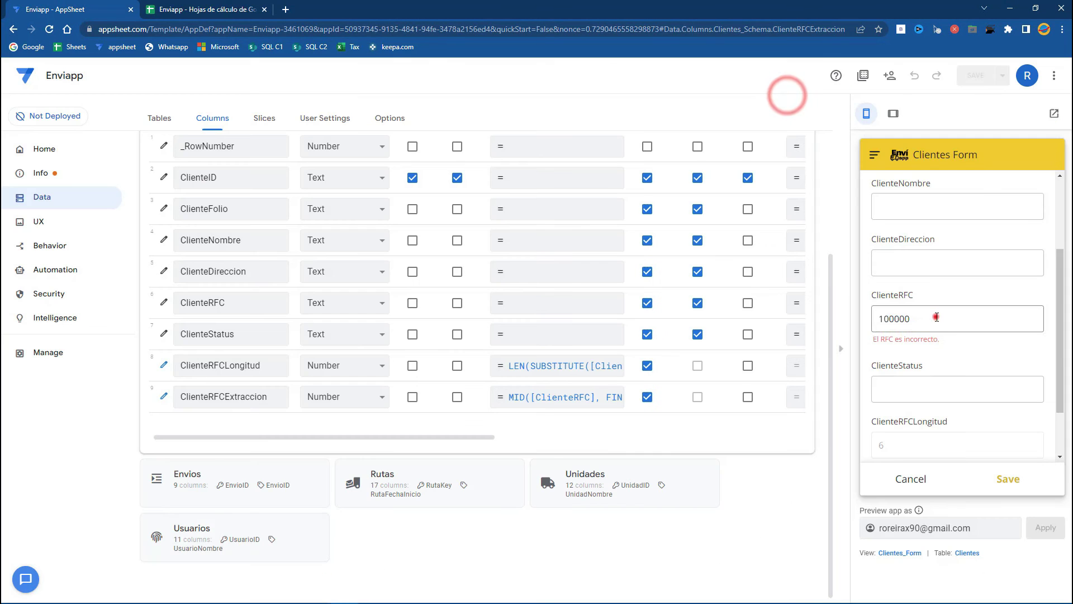
{"action": "double_click", "coordinate": [938, 317]}
{"action": "left_click", "coordinate": [971, 317]}
{"action": "type", "text": "-500"}
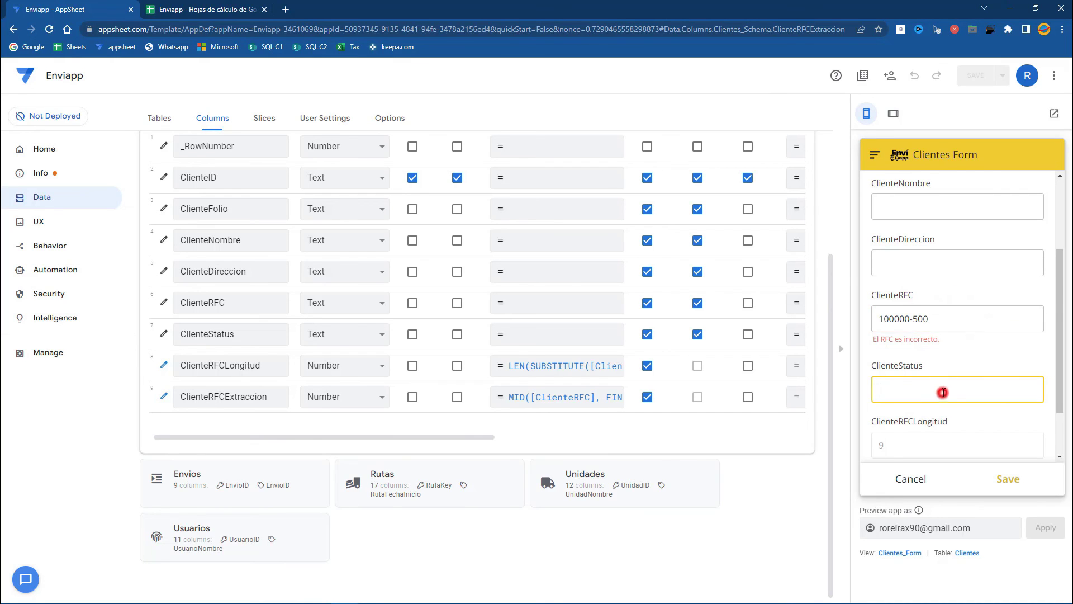
{"action": "scroll", "coordinate": [943, 397], "scroll_direction": "down", "scroll_amount": 2}
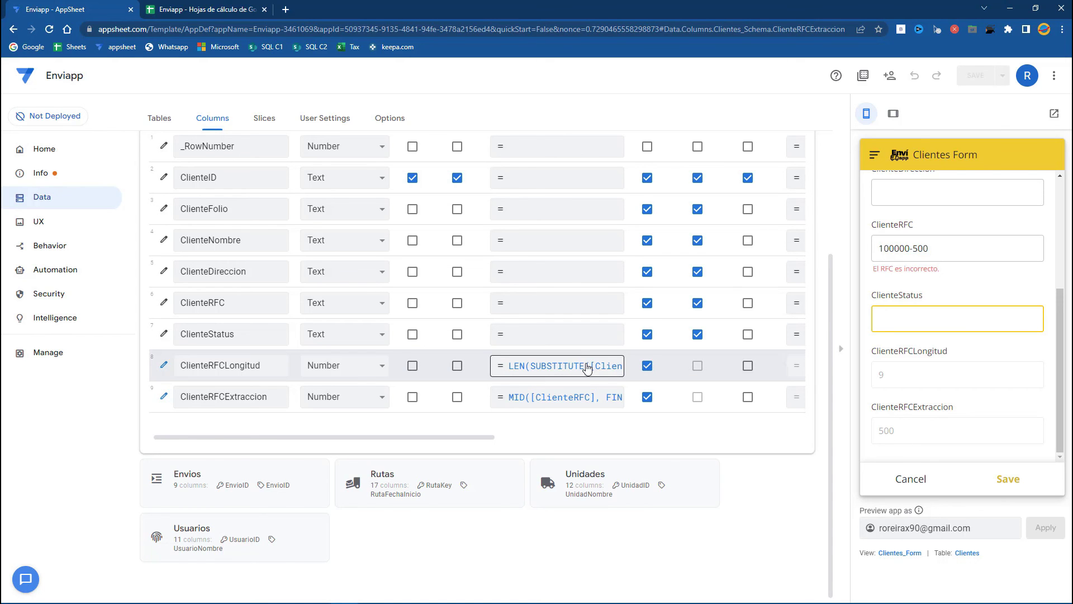
{"action": "left_click", "coordinate": [524, 399]}
{"action": "left_click", "coordinate": [305, 162]}
{"action": "double_click", "coordinate": [305, 162]}
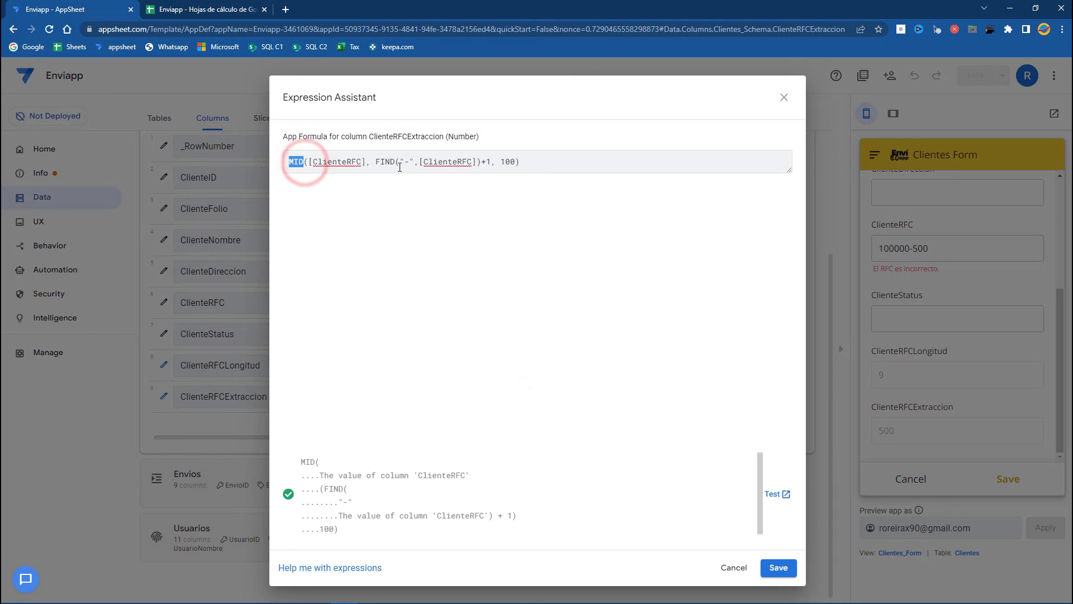
{"action": "left_click_drag", "start_coordinate": [375, 162], "coordinate": [495, 164]}
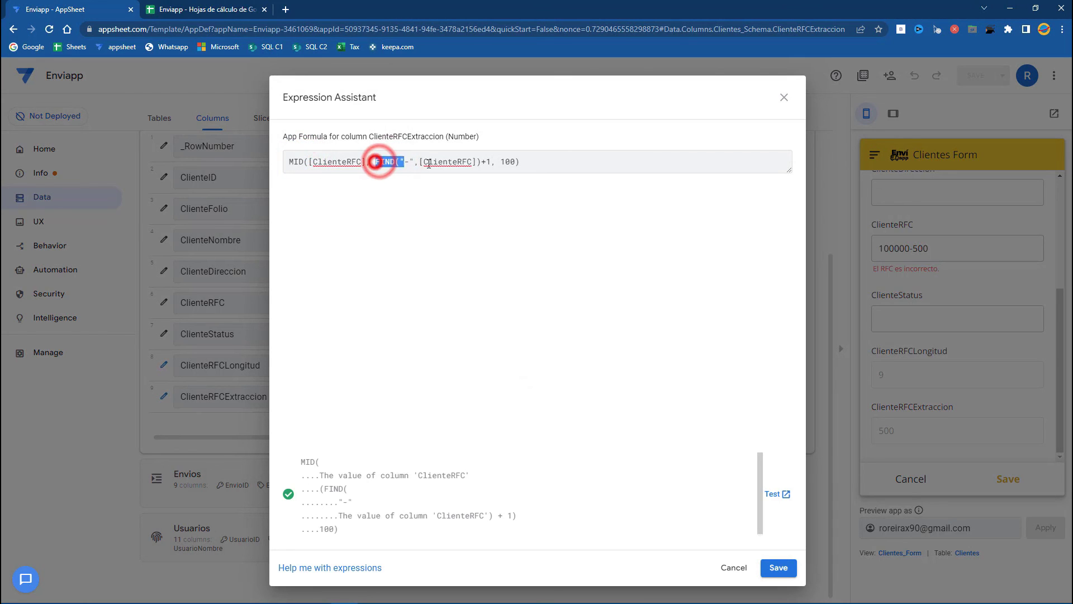
{"action": "left_click", "coordinate": [491, 163]}
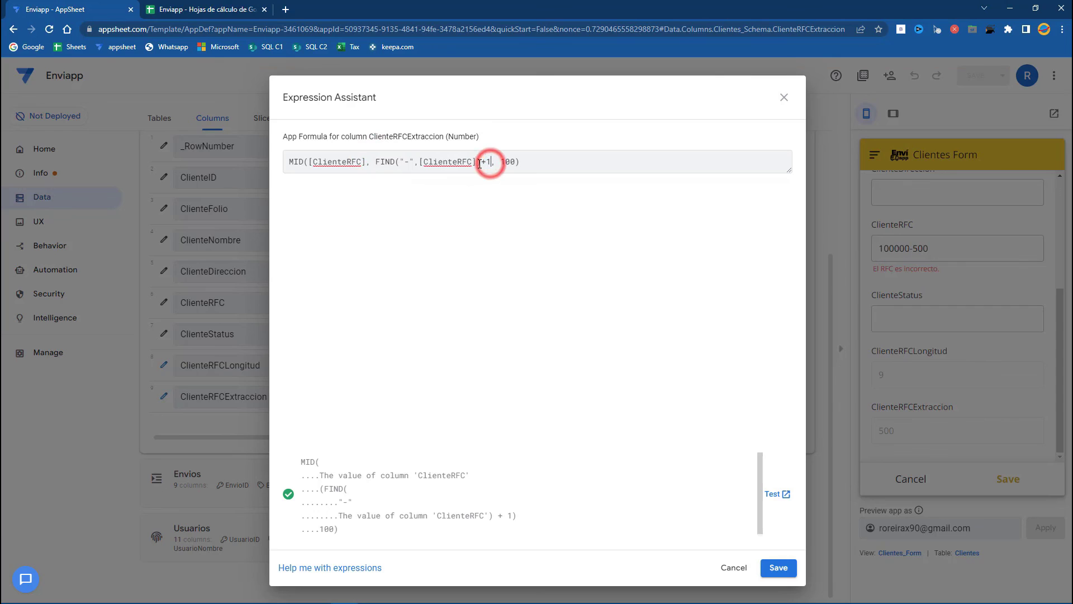
{"action": "left_click_drag", "start_coordinate": [480, 163], "coordinate": [492, 163]}
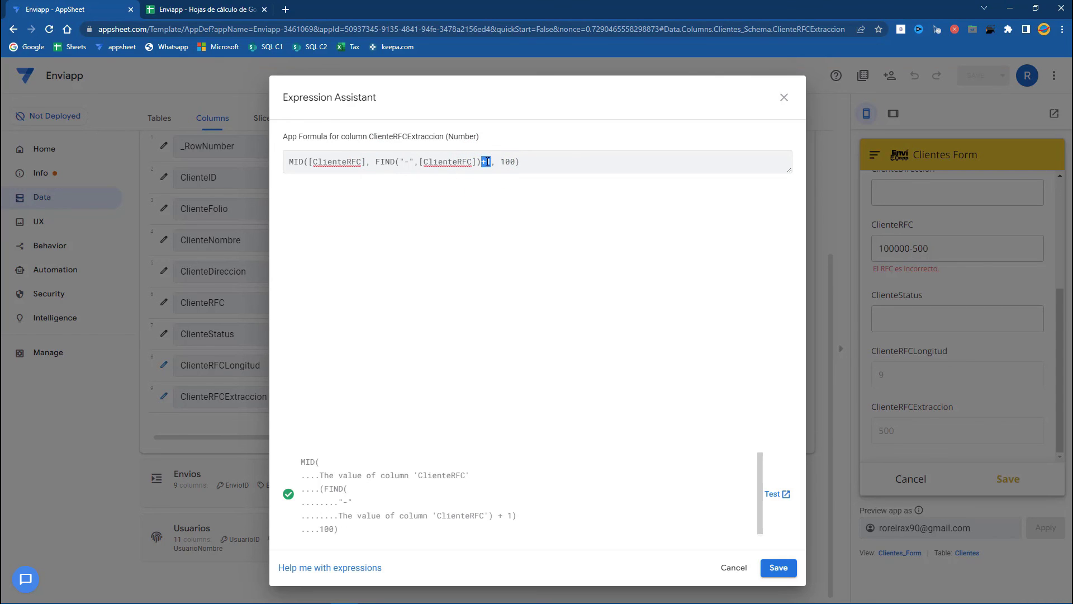
{"action": "double_click", "coordinate": [409, 166]}
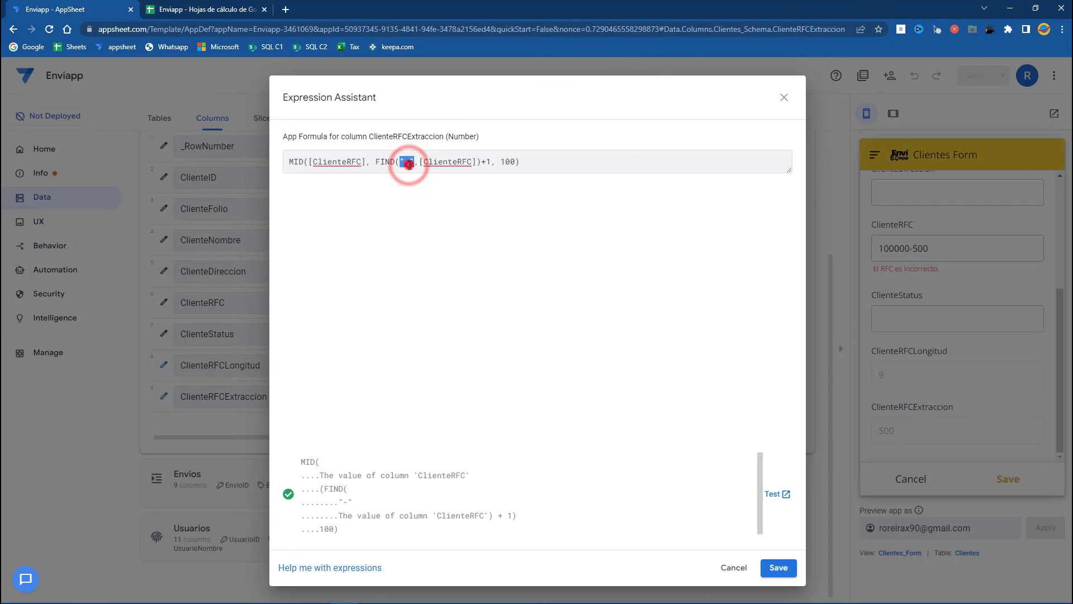
{"action": "left_click", "coordinate": [432, 161]}
{"action": "left_click_drag", "start_coordinate": [492, 163], "coordinate": [386, 162]}
{"action": "left_click", "coordinate": [401, 162]}
{"action": "double_click", "coordinate": [295, 161]}
{"action": "left_click", "coordinate": [323, 162]}
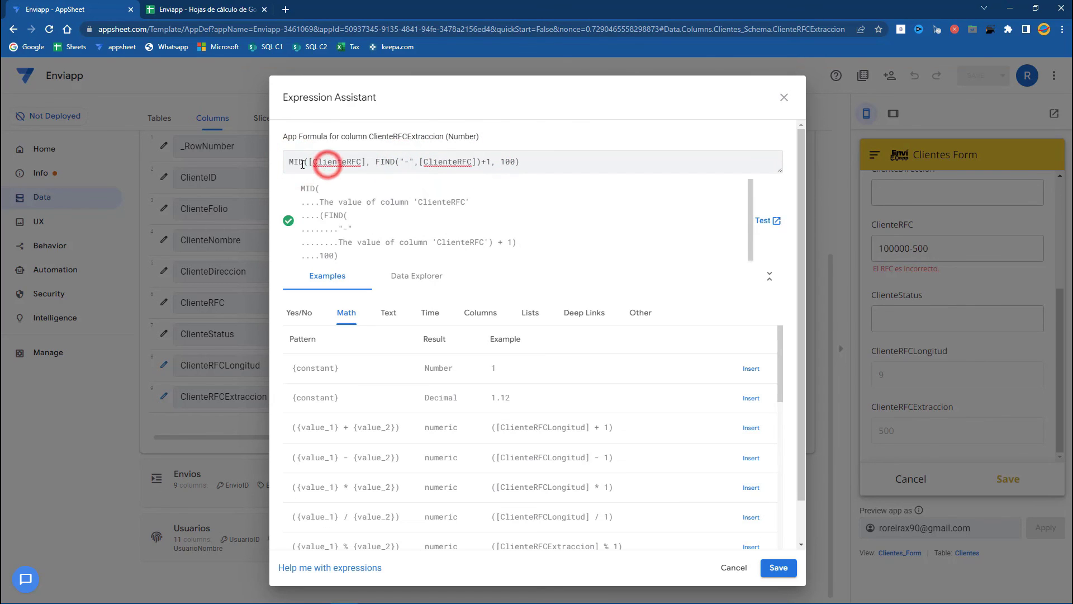